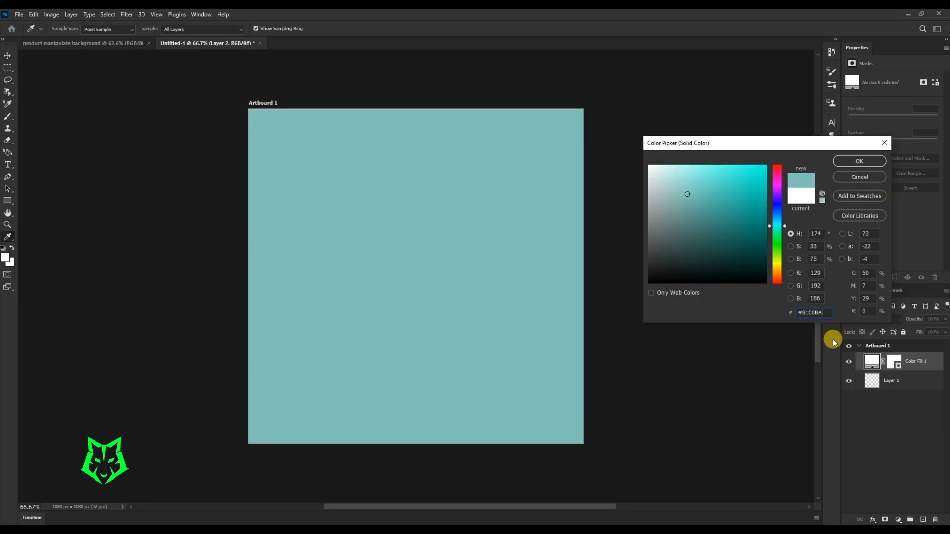
# Step: Set the background's Solid Color fill to #81C0BA
pyautogui.click(849, 162)
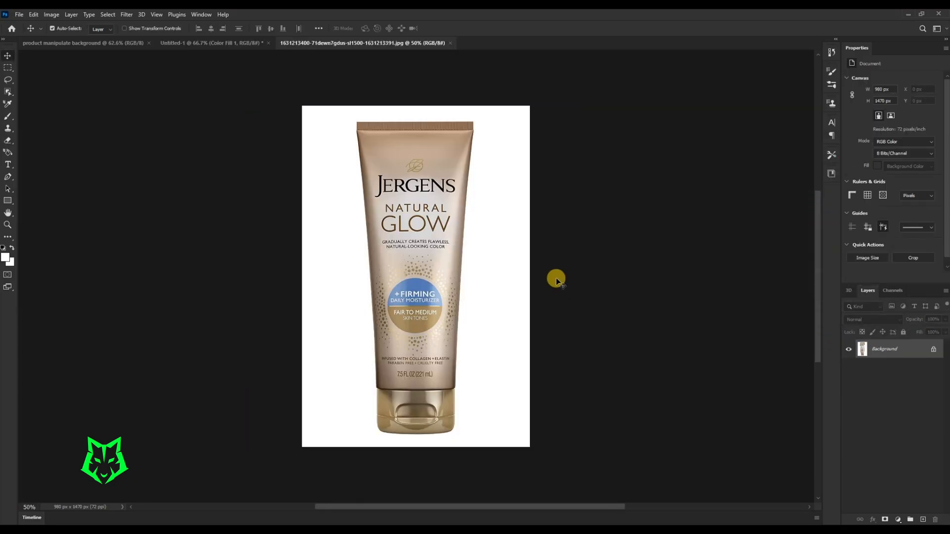
# Step: Remove the white background around the Jergens tube with the Magic Eraser tool
pyautogui.press('e')
pyautogui.hotkey('shift', 'e')
pyautogui.hotkey('shift', 'e')
pyautogui.click(493, 243)
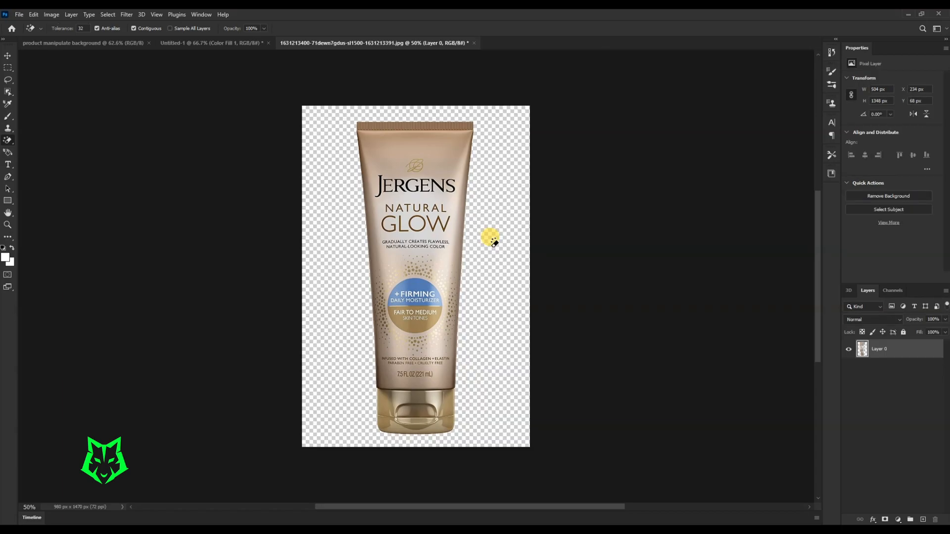
# Step: Bring the cut-out tube into the Untitled-1 artboard and scale it down to about 36.6%
pyautogui.press('v')
pyautogui.moveTo(336, 172); pyautogui.dragTo(438, 278)
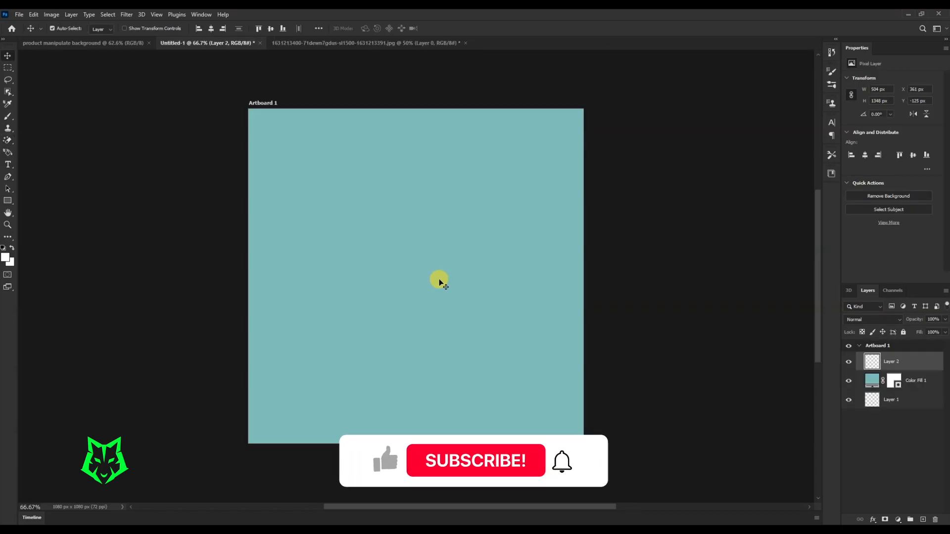
pyautogui.hotkey('ctrl', 't')
pyautogui.moveTo(433, 67); pyautogui.dragTo(415, 230)
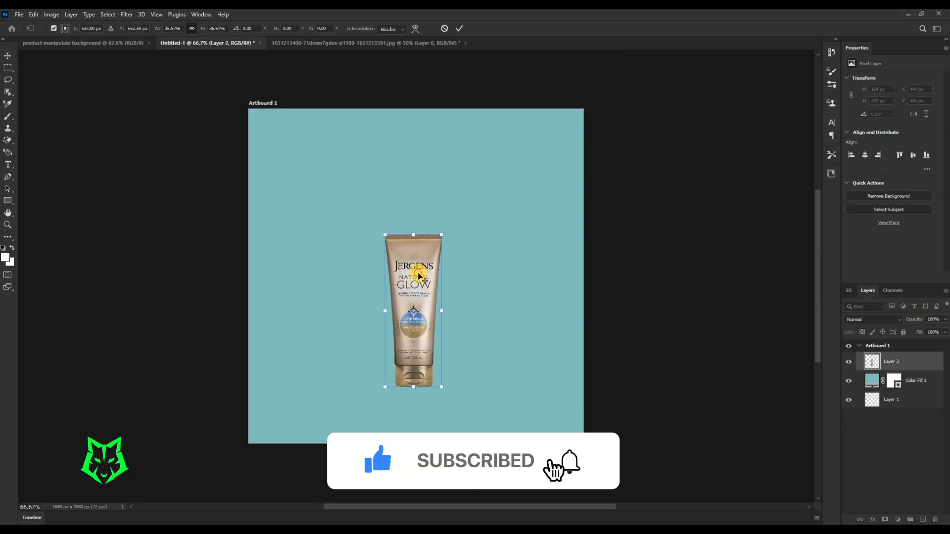
# Step: Hide the tube layer and draw a white circle about 414 px in diameter on a new layer above the colour fill
pyautogui.click(849, 361)
pyautogui.click(849, 362)
pyautogui.click(915, 381)
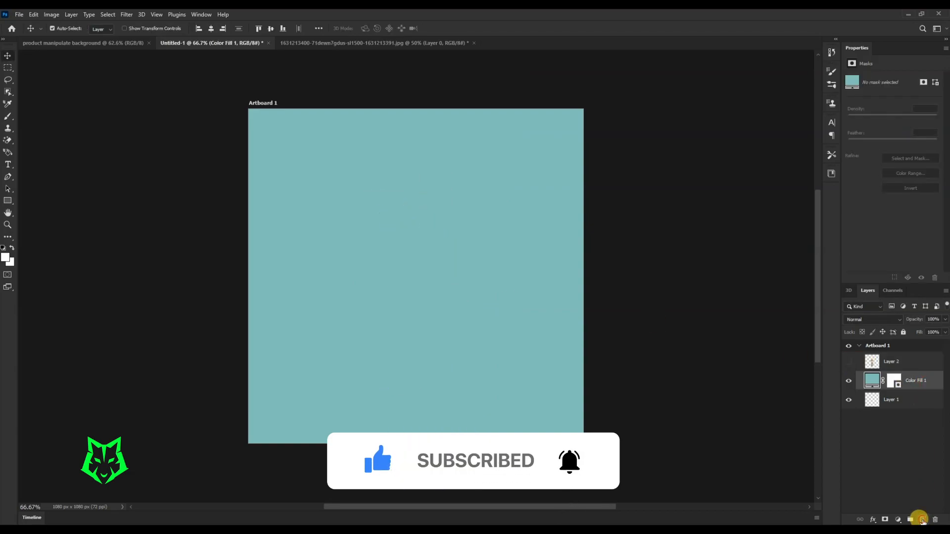
pyautogui.click(922, 519)
pyautogui.rightClick(7, 202)
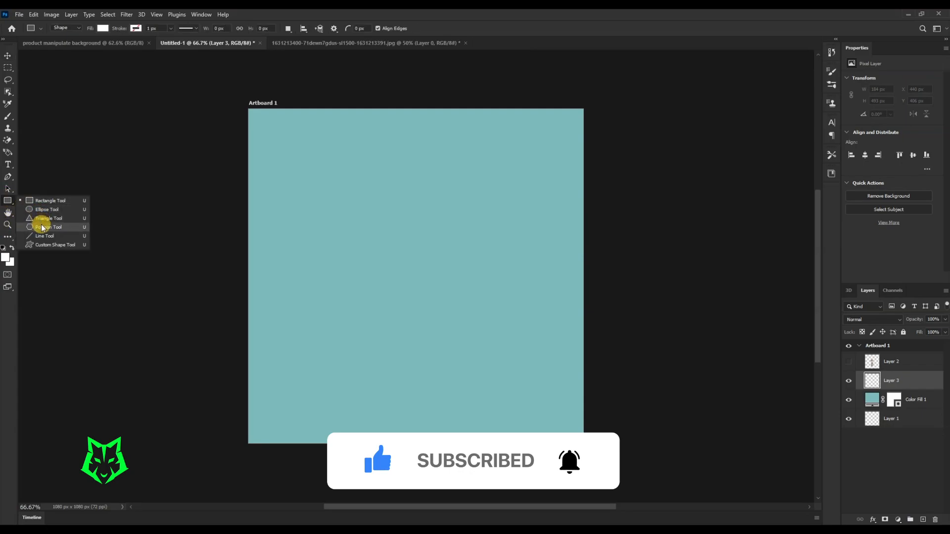
pyautogui.click(37, 210)
pyautogui.moveTo(348, 235); pyautogui.dragTo(452, 336)
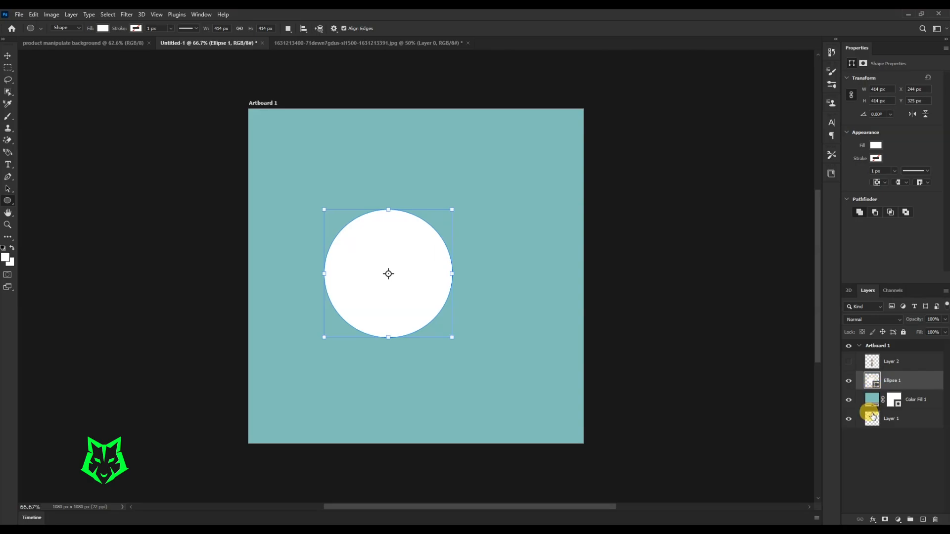
# Step: Add a white Outer Glow to the circle with 14% spread, 84 px size and opacity slightly above 35%
pyautogui.click(874, 520)
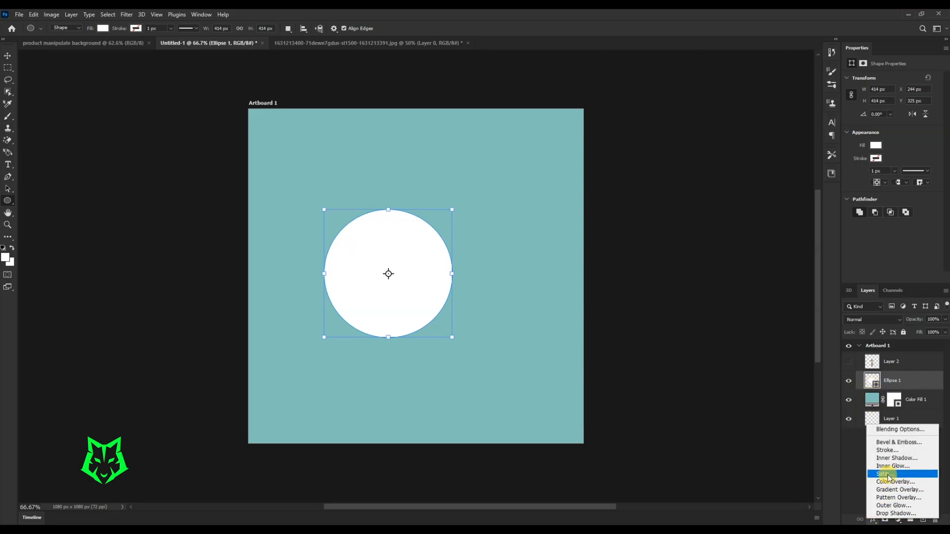
pyautogui.click(904, 505)
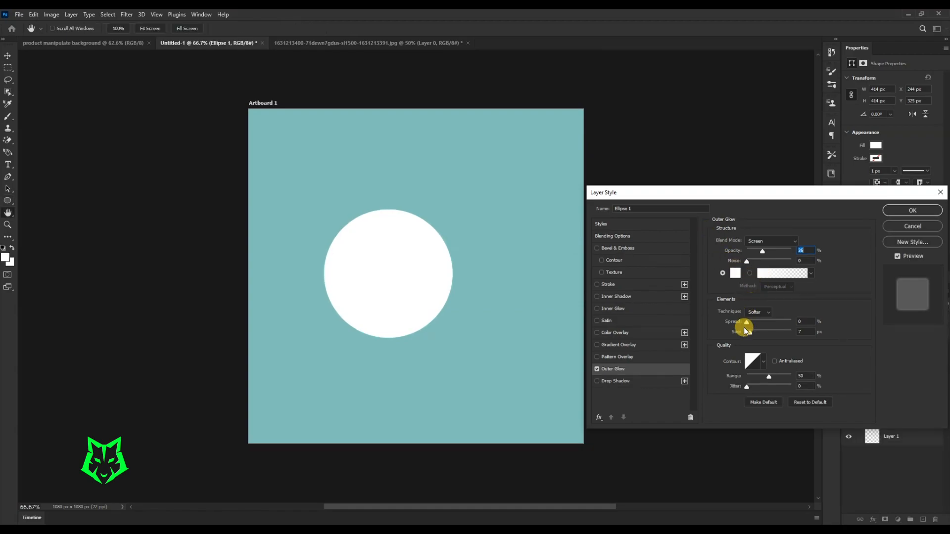
pyautogui.moveTo(767, 322)
pyautogui.mouseDown()
pyautogui.moveTo(746, 322)
pyautogui.moveTo(757, 335)
pyautogui.moveTo(773, 323)
pyautogui.moveTo(756, 330)
pyautogui.mouseUp()
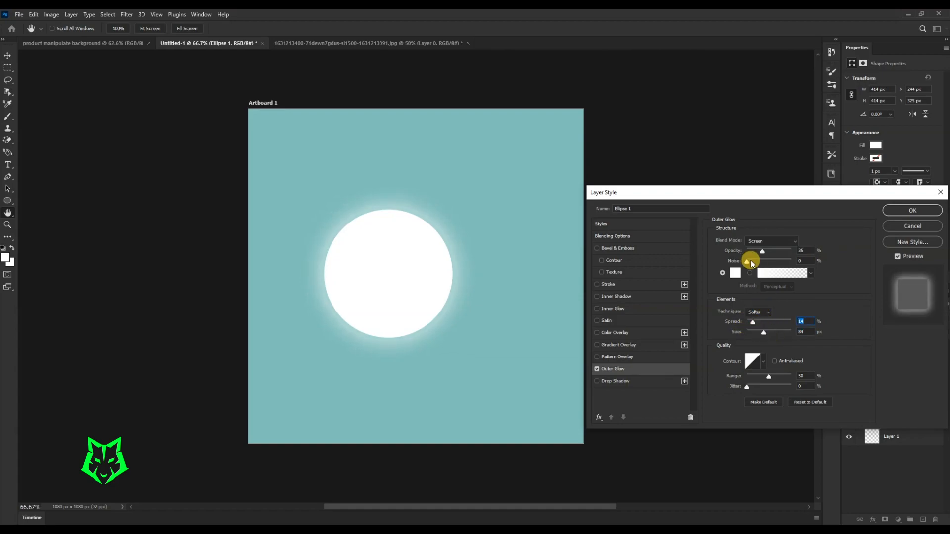
pyautogui.moveTo(762, 253)
pyautogui.mouseDown()
pyautogui.moveTo(787, 251)
pyautogui.moveTo(768, 257)
pyautogui.mouseUp()
pyautogui.click(905, 210)
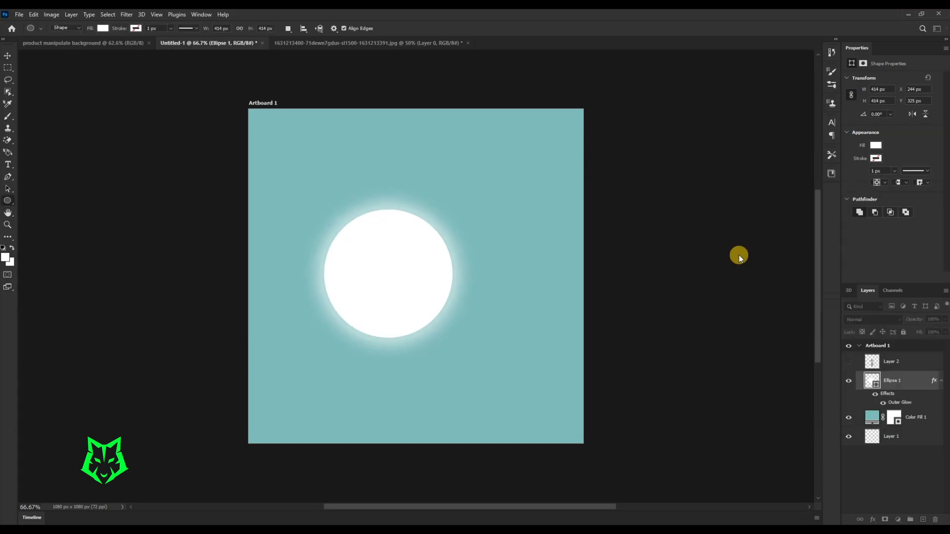
# Step: Move the glowing circle to the lower middle of the artboard and set its fill colour to #A2CCD3
pyautogui.press('v')
pyautogui.moveTo(413, 309); pyautogui.dragTo(434, 356)
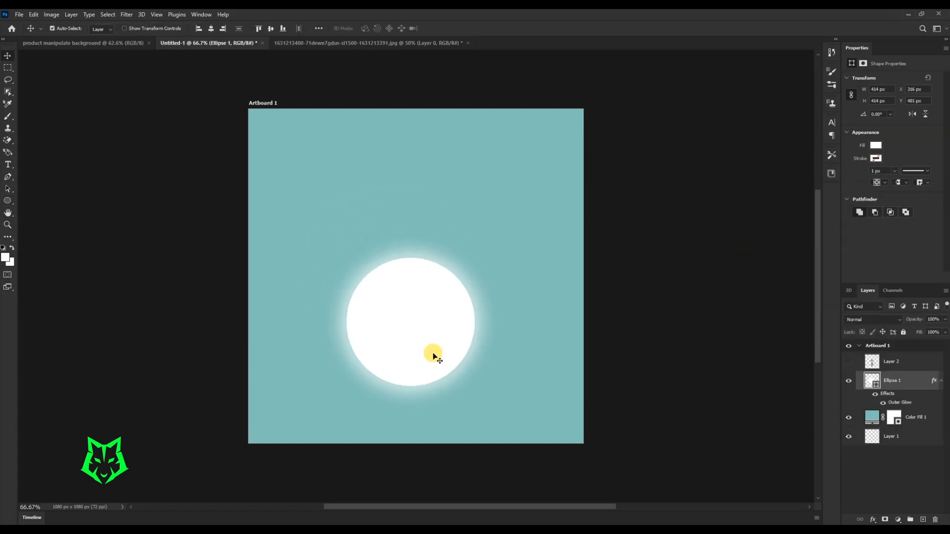
pyautogui.click(874, 372)
pyautogui.doubleClick(876, 367)
pyautogui.write('#A2CCD3')
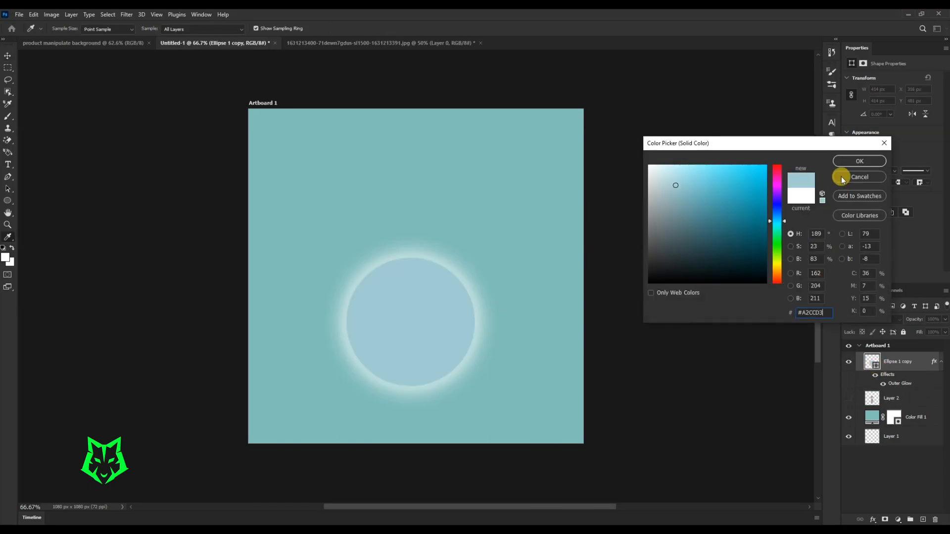
pyautogui.click(858, 161)
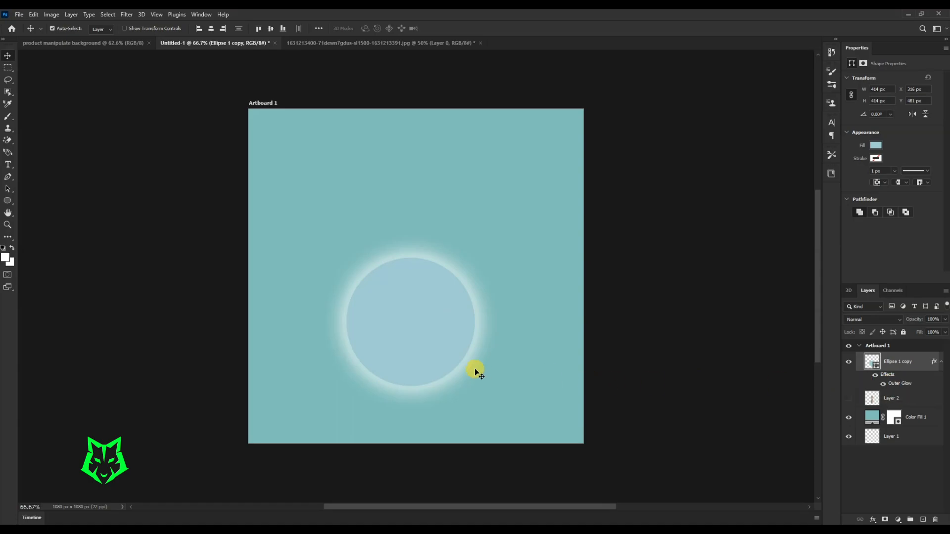
# Step: Replace the small circle with an enlarged duplicate about 914 px across, deleting the small one
pyautogui.moveTo(431, 340)
pyautogui.mouseDown()
pyautogui.moveTo(441, 303)
pyautogui.moveTo(435, 340)
pyautogui.mouseUp()
pyautogui.hotkey('alt', '[')
pyautogui.hotkey('ctrl', 't')
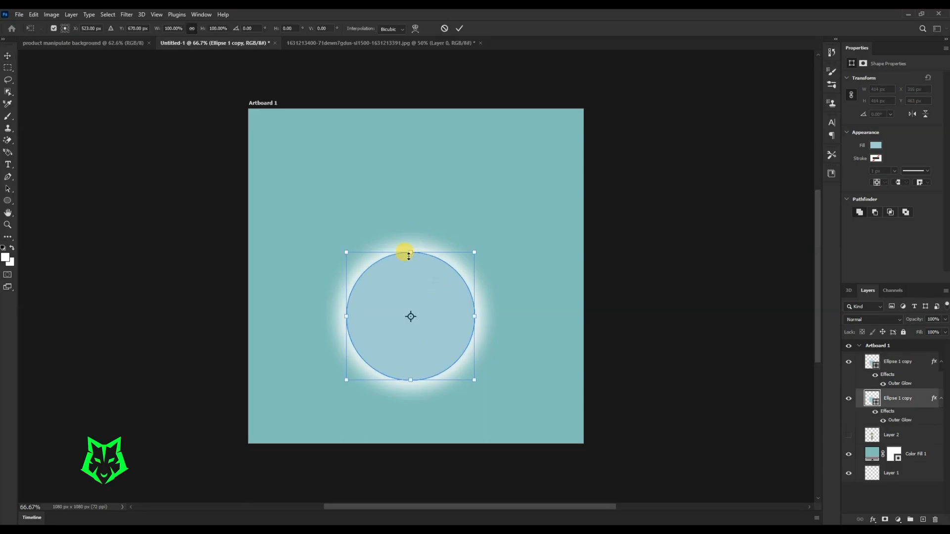
pyautogui.moveTo(413, 250); pyautogui.dragTo(409, 248)
pyautogui.moveTo(473, 251); pyautogui.dragTo(486, 241)
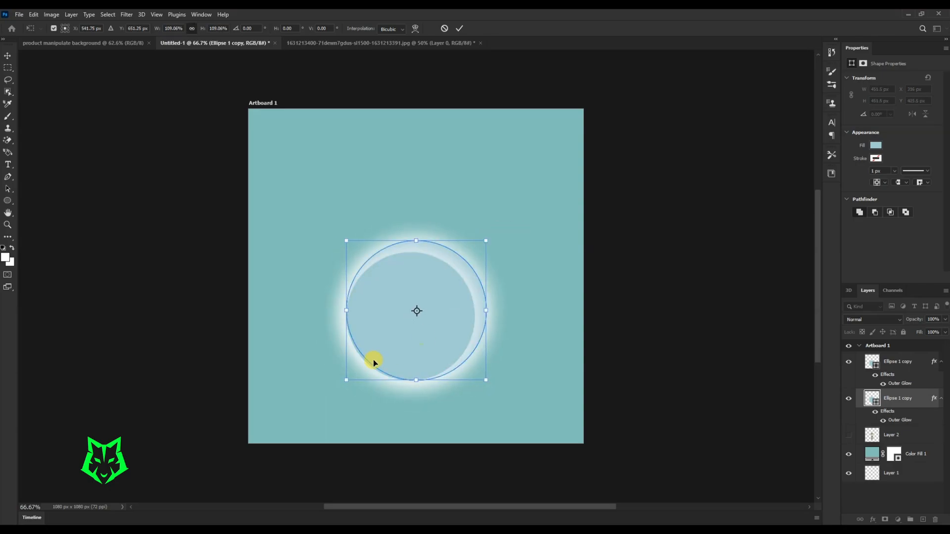
pyautogui.moveTo(339, 385); pyautogui.dragTo(328, 387)
pyautogui.moveTo(410, 242); pyautogui.dragTo(429, 182)
pyautogui.hotkey('ctrl', 'z')
pyautogui.moveTo(485, 241); pyautogui.dragTo(541, 186)
pyautogui.moveTo(337, 390); pyautogui.dragTo(283, 443)
pyautogui.moveTo(542, 186); pyautogui.dragTo(568, 164)
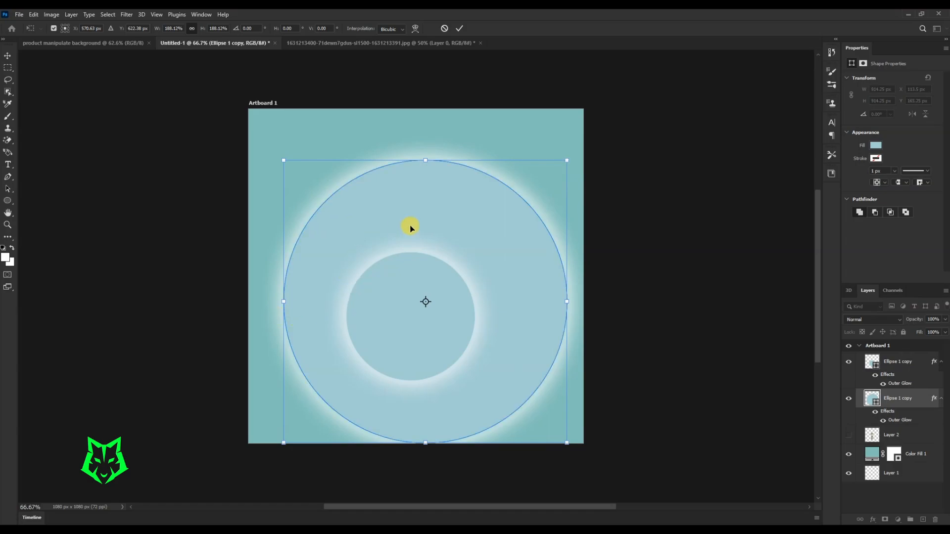
pyautogui.moveTo(432, 211); pyautogui.dragTo(421, 209)
pyautogui.press('Return')
pyautogui.click(426, 286)
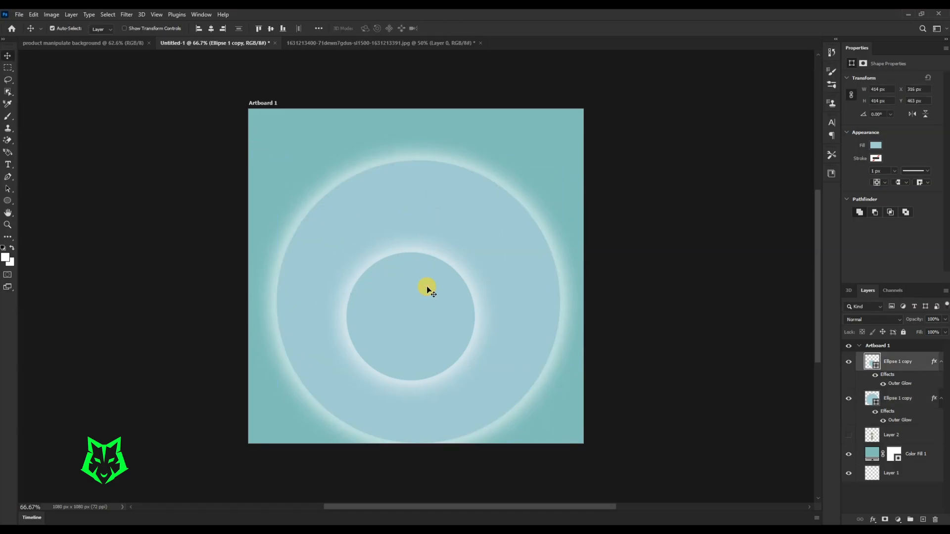
pyautogui.press('Delete')
# Step: Duplicate the large circle and shrink the copy to about 748 px across inside it
pyautogui.hotkey('ctrl', 'j')
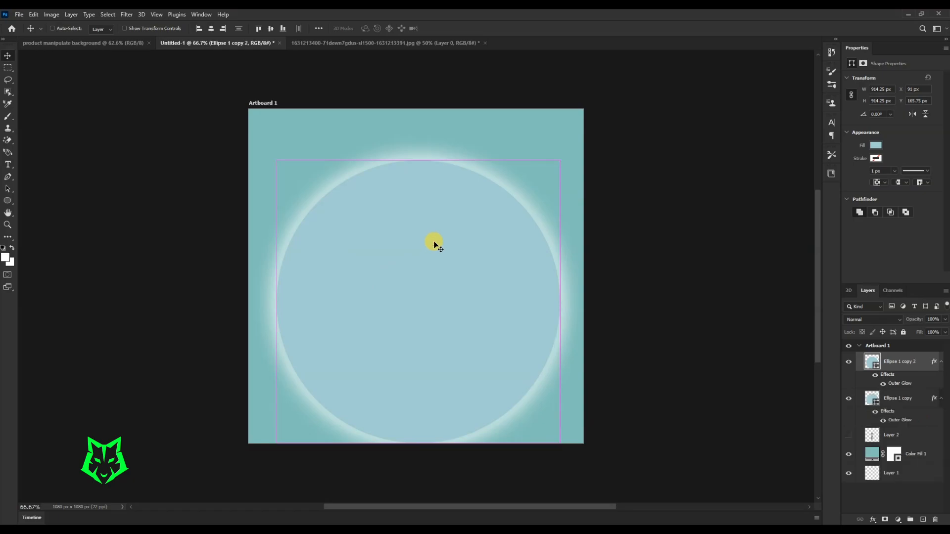
pyautogui.hotkey('ctrl', 't')
pyautogui.moveTo(418, 170); pyautogui.dragTo(418, 191)
pyautogui.moveTo(414, 441); pyautogui.dragTo(418, 422)
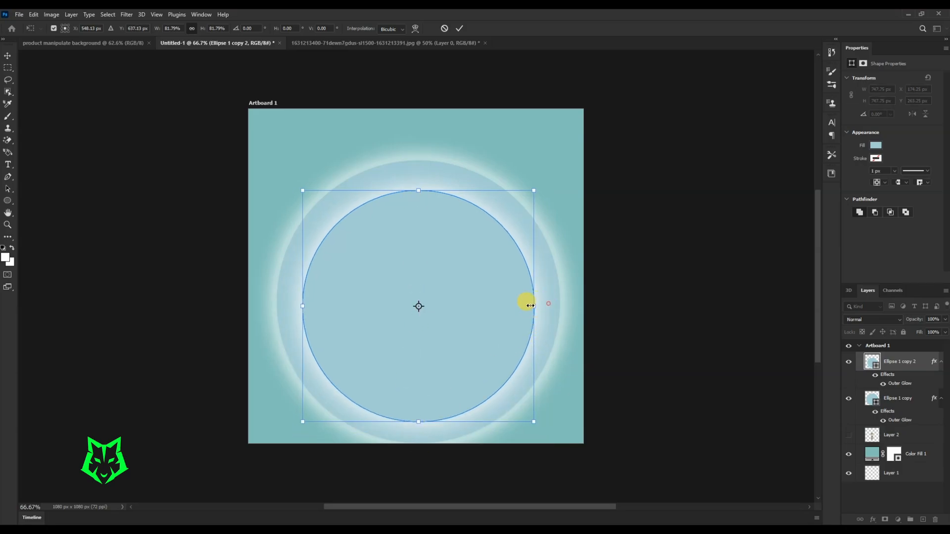
pyautogui.press('Return')
# Step: Duplicate the inner circle and shrink the copy around its centre to about 628 by 616 px
pyautogui.hotkey('ctrl', 'j')
pyautogui.hotkey('ctrl', 't')
pyautogui.moveTo(420, 190); pyautogui.dragTo(421, 199)
pyautogui.hotkey('ctrl', 'z')
pyautogui.moveTo(534, 191); pyautogui.dragTo(515, 213)
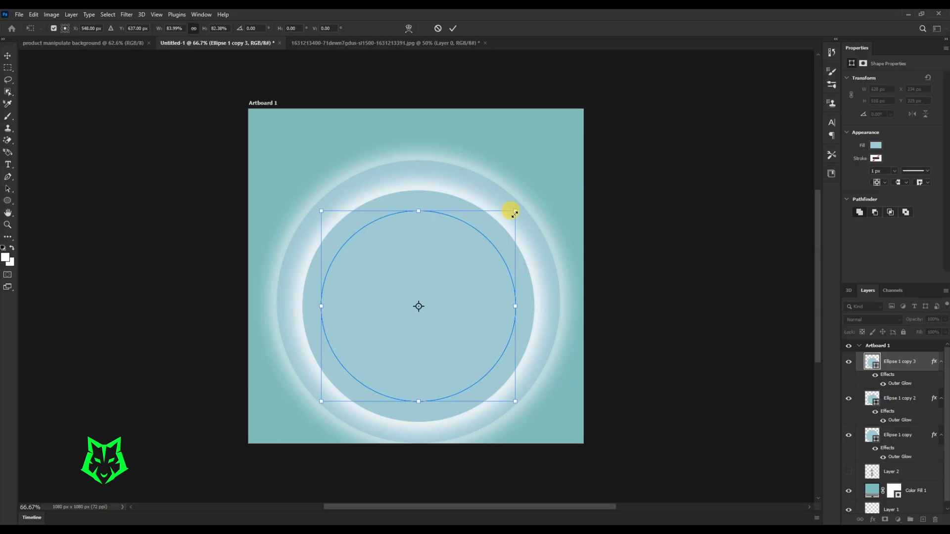
pyautogui.press('Return')
# Step: Duplicate the innermost circle once more and shrink the copy to about 466 by 478 px
pyautogui.hotkey('ctrl', 'j')
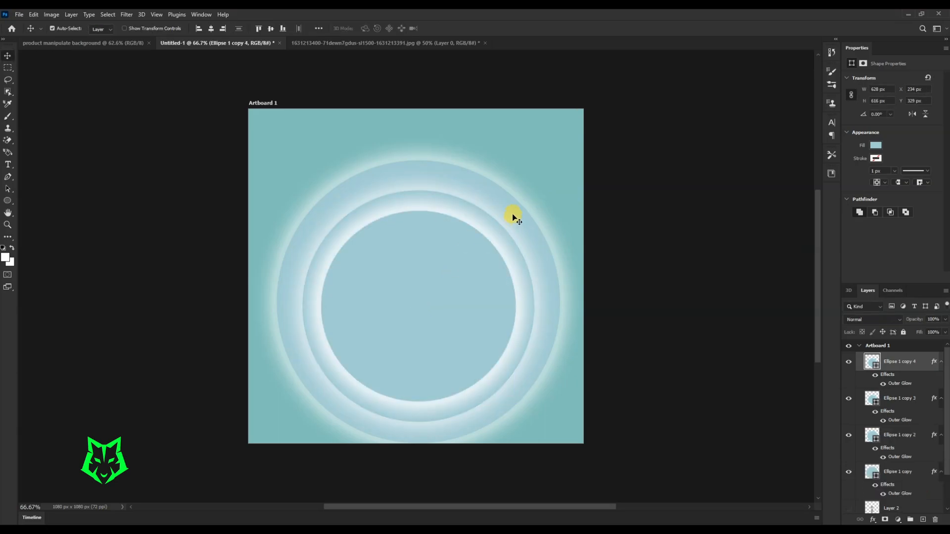
pyautogui.hotkey('ctrl', 't')
pyautogui.moveTo(515, 210); pyautogui.dragTo(488, 230)
pyautogui.press('Return')
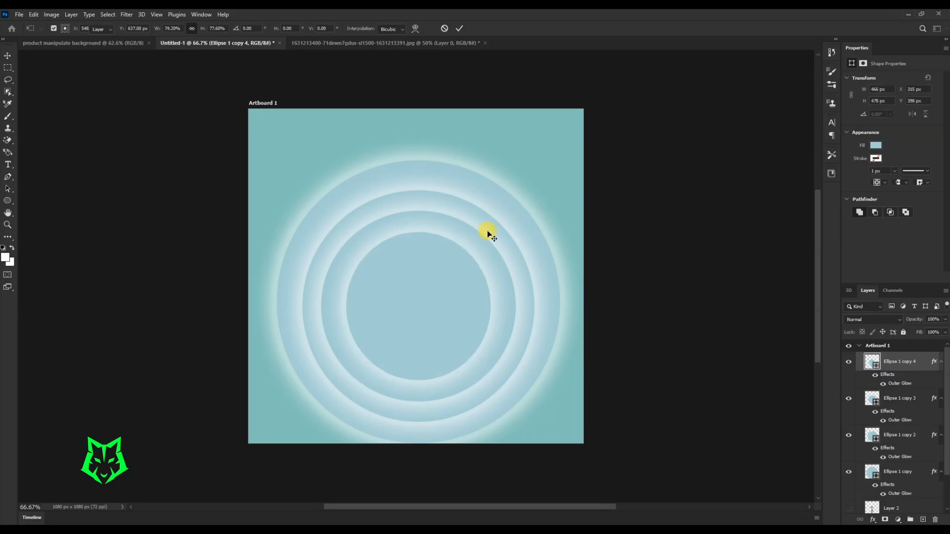
# Step: Select all four circles and align their vertical and horizontal centres
pyautogui.click(522, 245)
pyautogui.keyDown('shift'); pyautogui.click(513, 253); pyautogui.keyUp('shift')
pyautogui.keyDown('shift'); pyautogui.click(496, 257); pyautogui.keyUp('shift')
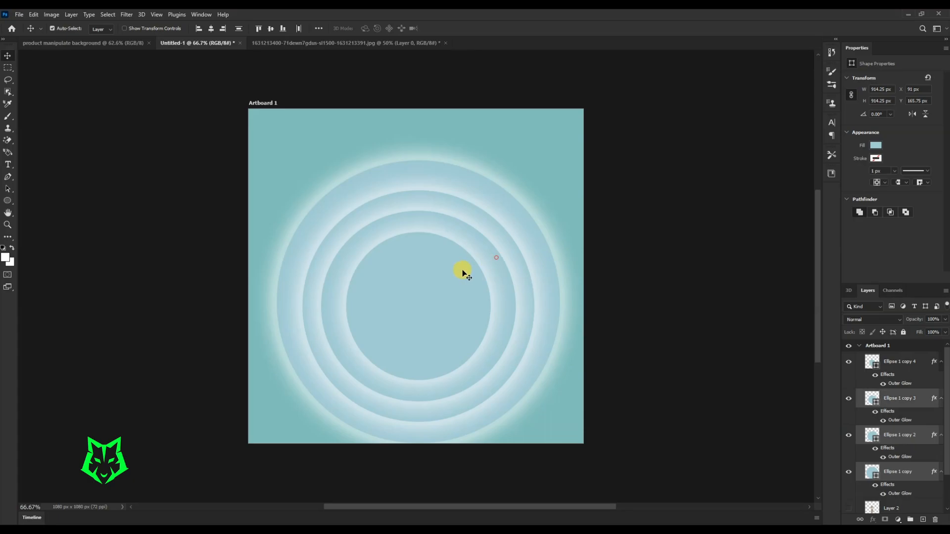
pyautogui.keyDown('shift'); pyautogui.click(462, 270); pyautogui.keyUp('shift')
pyautogui.click(271, 28)
pyautogui.click(211, 28)
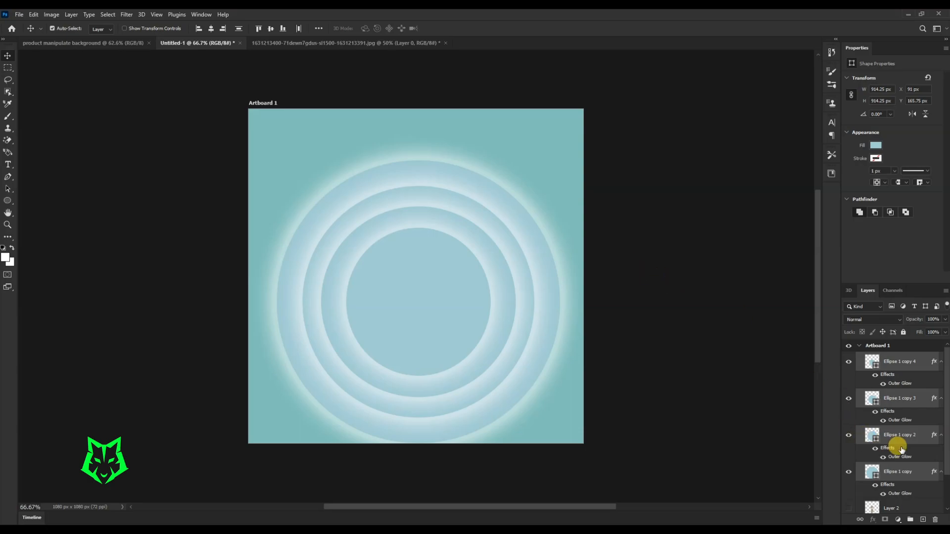
# Step: Combine the four circle layers into one group, keeping them as separate unmerged layers
pyautogui.hotkey('ctrl', 'e')
pyautogui.hotkey('ctrl', 'z')
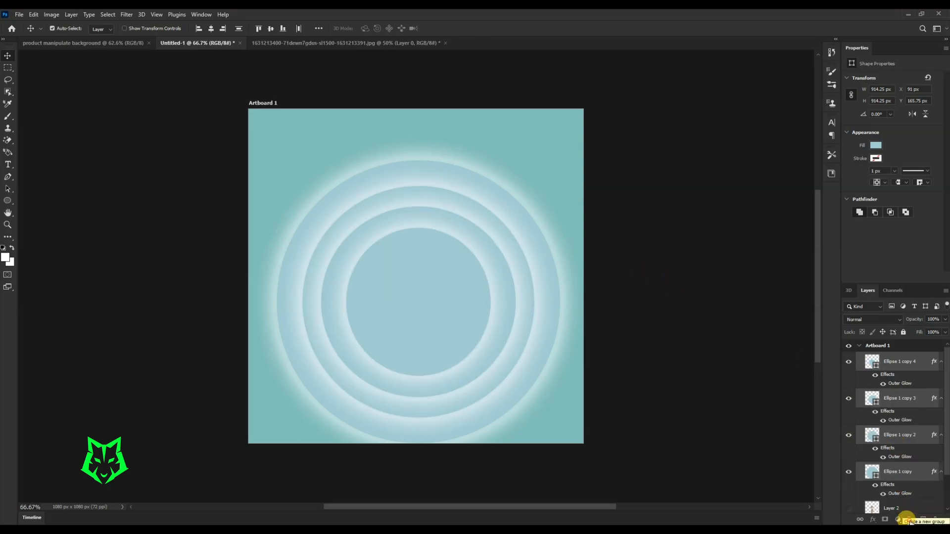
pyautogui.click(910, 520)
# Step: Draw a thin white rectangle about 1097 by 41 px across the middle of the rings on a new layer
pyautogui.click(905, 374)
pyautogui.click(924, 518)
pyautogui.click(10, 202)
pyautogui.click(50, 201)
pyautogui.moveTo(247, 301); pyautogui.dragTo(585, 311)
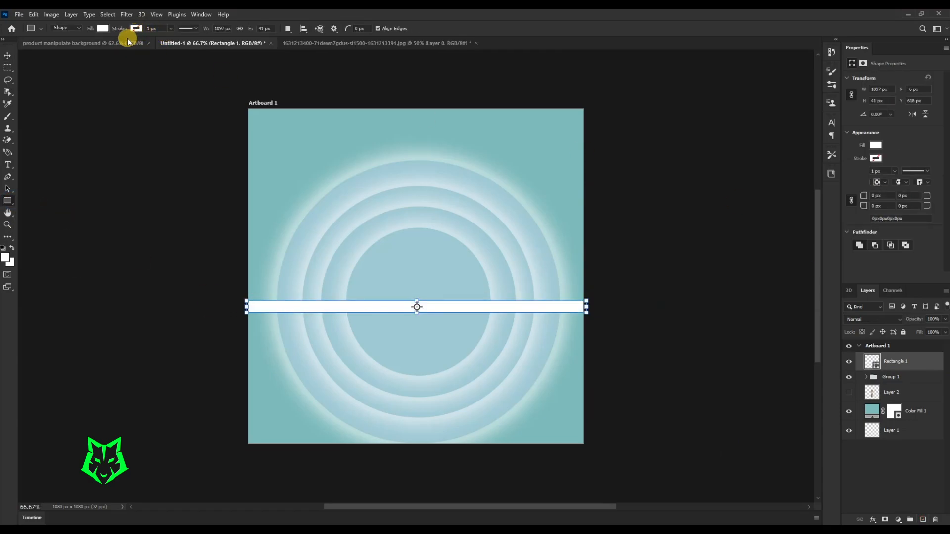
# Step: Convert the thin white rectangle to a smart object and apply a Gaussian Blur with a 29.1 px radius
pyautogui.click(127, 14)
pyautogui.moveTo(147, 123)
pyautogui.click(258, 156)
pyautogui.click(569, 205)
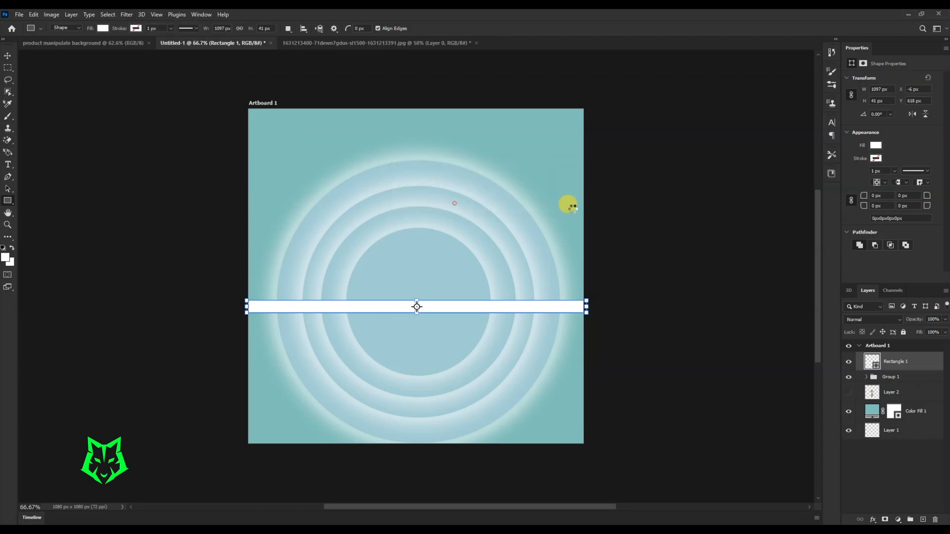
pyautogui.moveTo(673, 236)
pyautogui.mouseDown()
pyautogui.moveTo(693, 248)
pyautogui.moveTo(685, 235)
pyautogui.moveTo(647, 237)
pyautogui.moveTo(671, 241)
pyautogui.mouseUp()
pyautogui.click(738, 113)
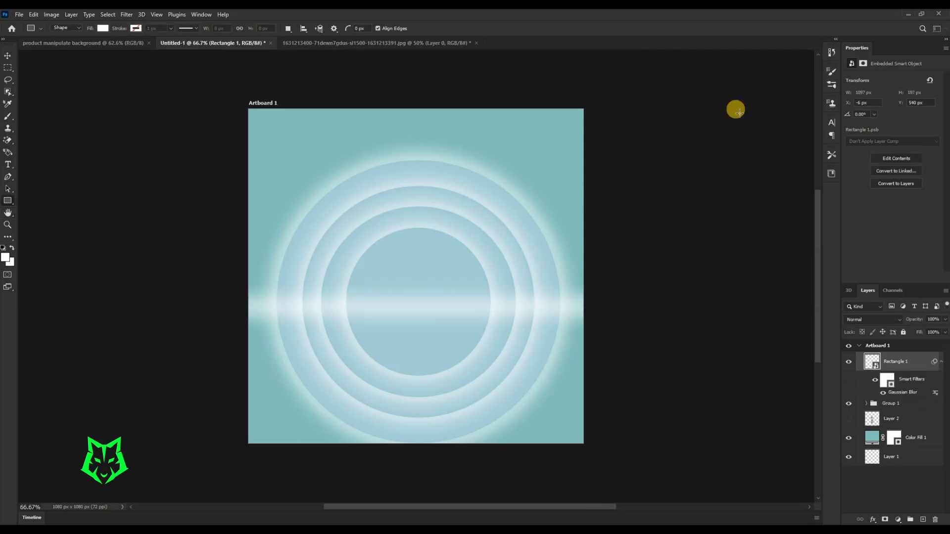
# Step: Draw a rectangle about 1156 by 439 px over the lower part of the canvas and fill it with the circles' #A2CCD3
pyautogui.press('v')
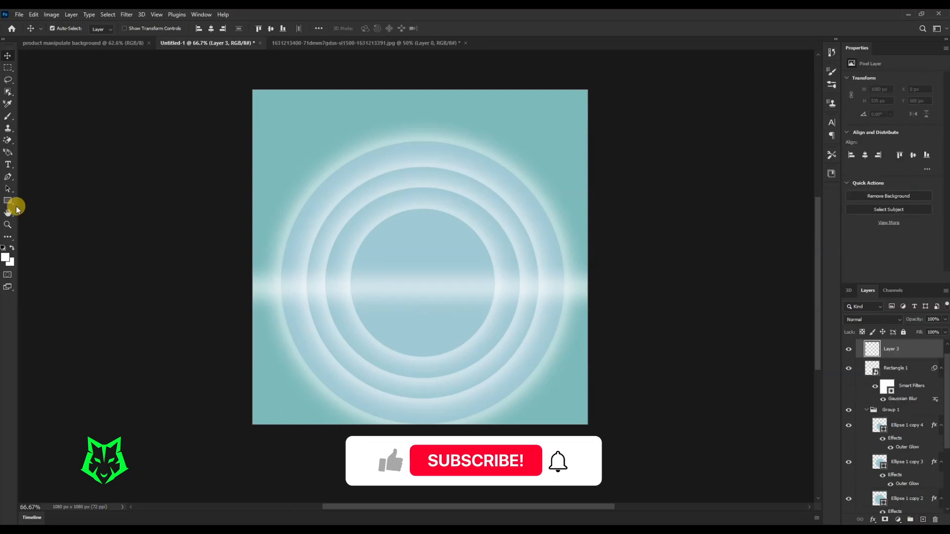
pyautogui.moveTo(243, 294); pyautogui.dragTo(601, 430)
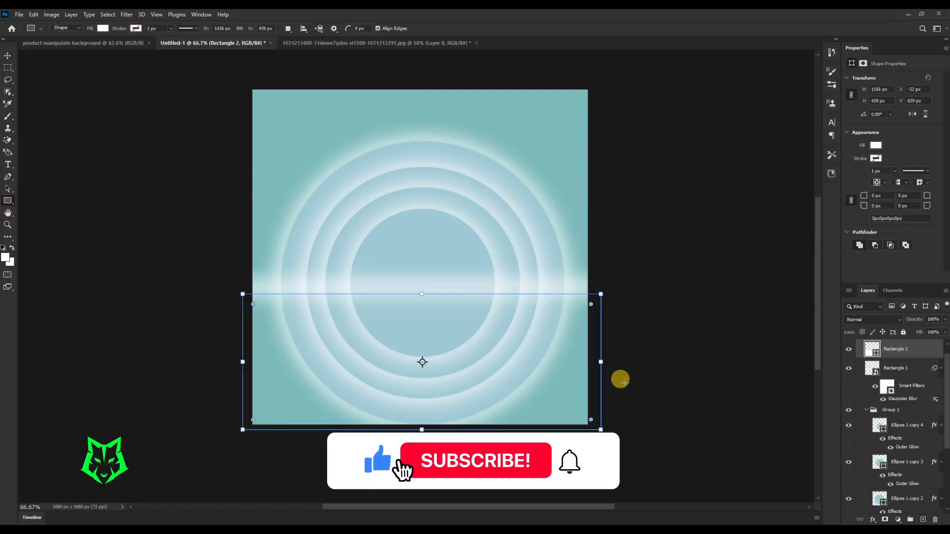
pyautogui.doubleClick(872, 352)
pyautogui.click(416, 234)
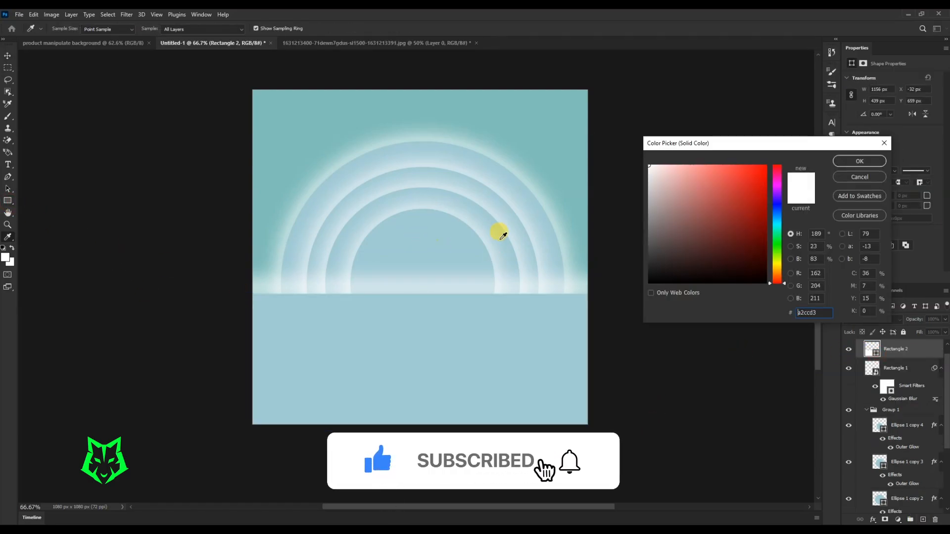
pyautogui.click(854, 161)
# Step: Convert the lower rectangle to a smart object and soften it with a Gaussian Blur of more than 29.1 px
pyautogui.click(127, 15)
pyautogui.moveTo(232, 137)
pyautogui.click(264, 169)
pyautogui.click(423, 203)
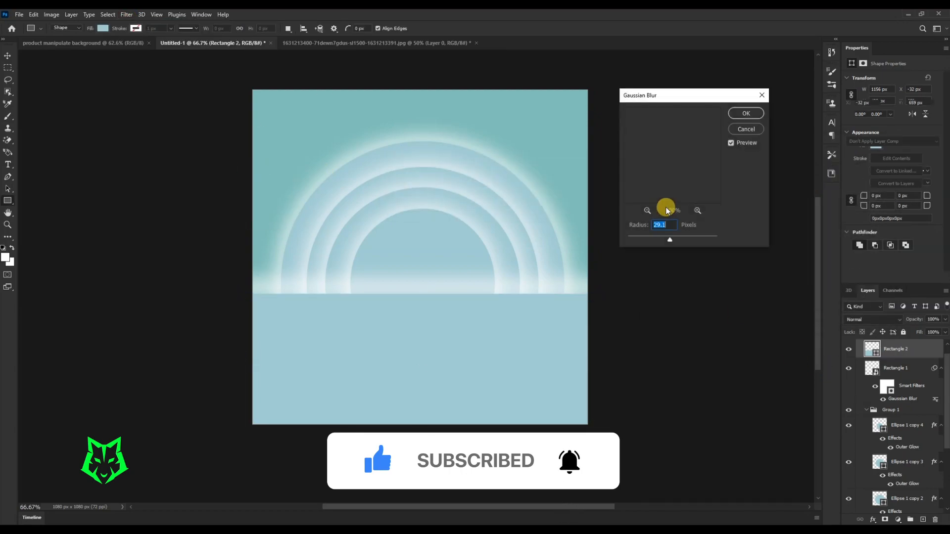
pyautogui.moveTo(667, 243); pyautogui.dragTo(683, 242)
pyautogui.click(745, 114)
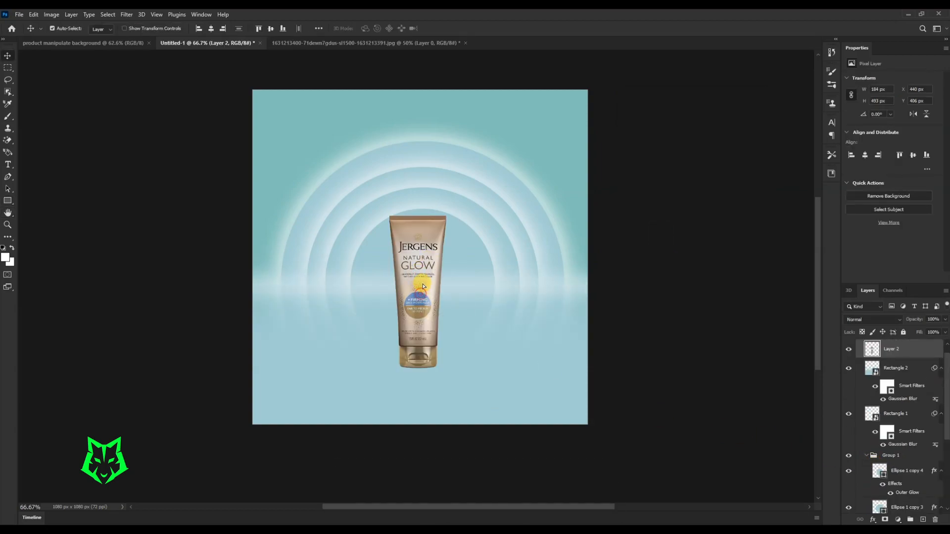
# Step: Move the tube slightly up in front of the rings and place a copy beside it on its right
pyautogui.moveTo(423, 286); pyautogui.dragTo(424, 265)
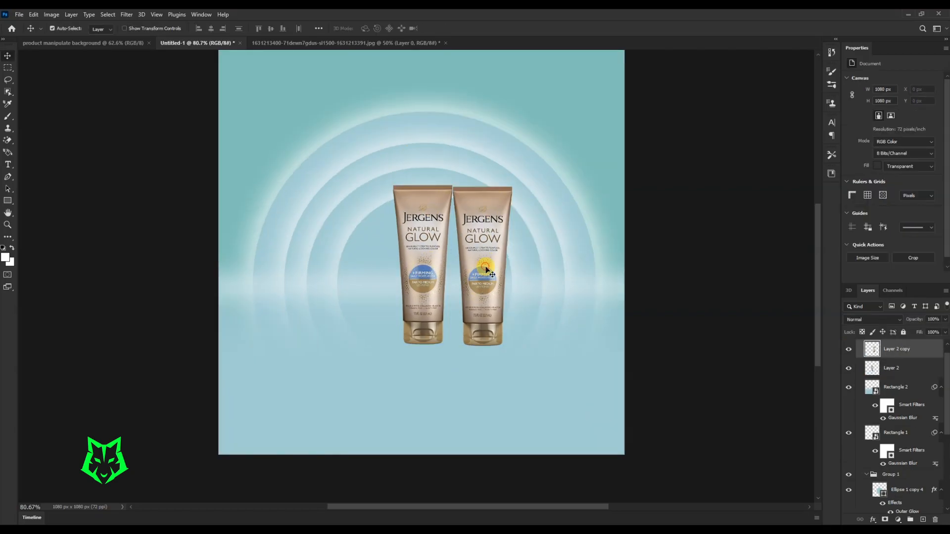
# Step: Scale the right tube copy down to about 143 by 385 px and place a matching copy on the middle tube's left
pyautogui.hotkey('ctrl', 't')
pyautogui.moveTo(484, 190); pyautogui.dragTo(485, 201)
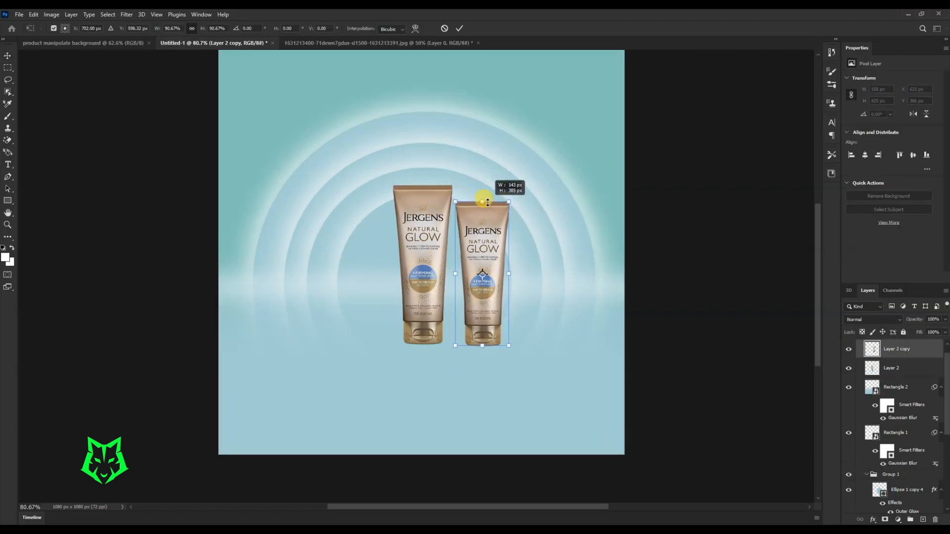
pyautogui.press('Return')
pyautogui.moveTo(492, 249); pyautogui.dragTo(489, 246)
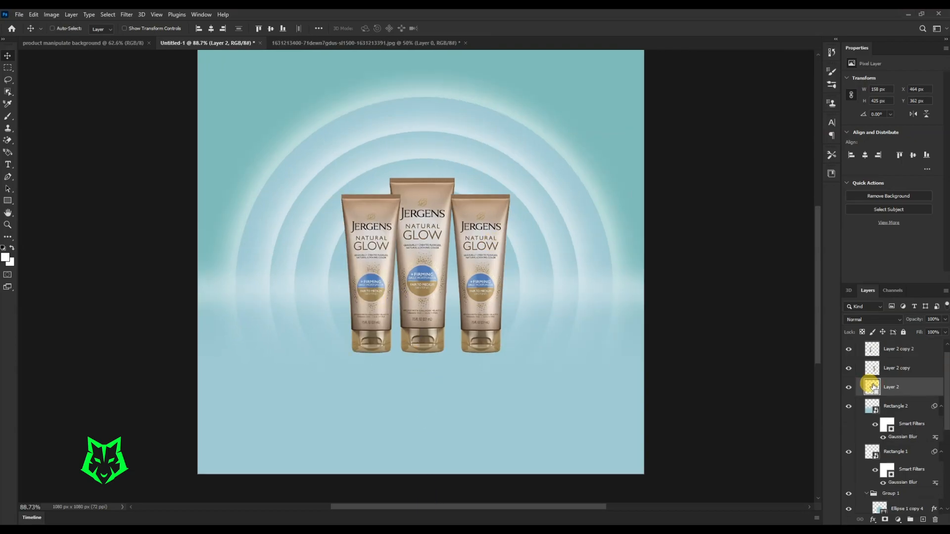
# Step: Arrange the three tubes with the middle one in front and slightly lower, the right one tucked closer, and merge them into one layer
pyautogui.moveTo(885, 387); pyautogui.dragTo(886, 346)
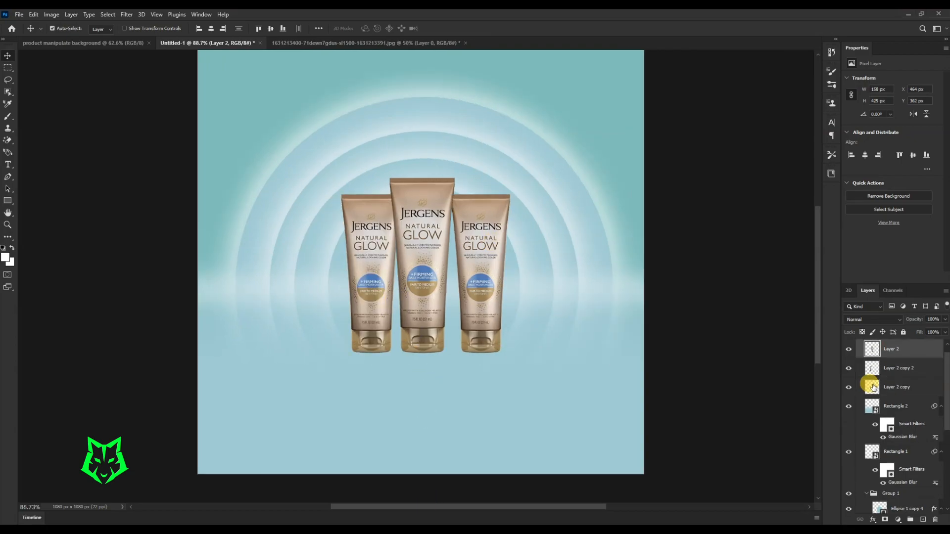
pyautogui.click(482, 247)
pyautogui.hotkey('ctrl', 'shift', 'a')
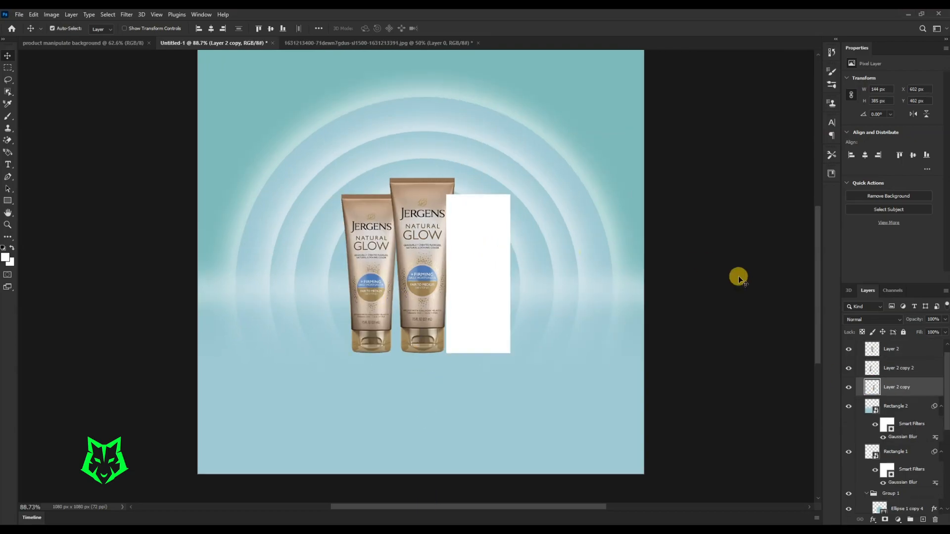
pyautogui.click(849, 388)
pyautogui.click(848, 389)
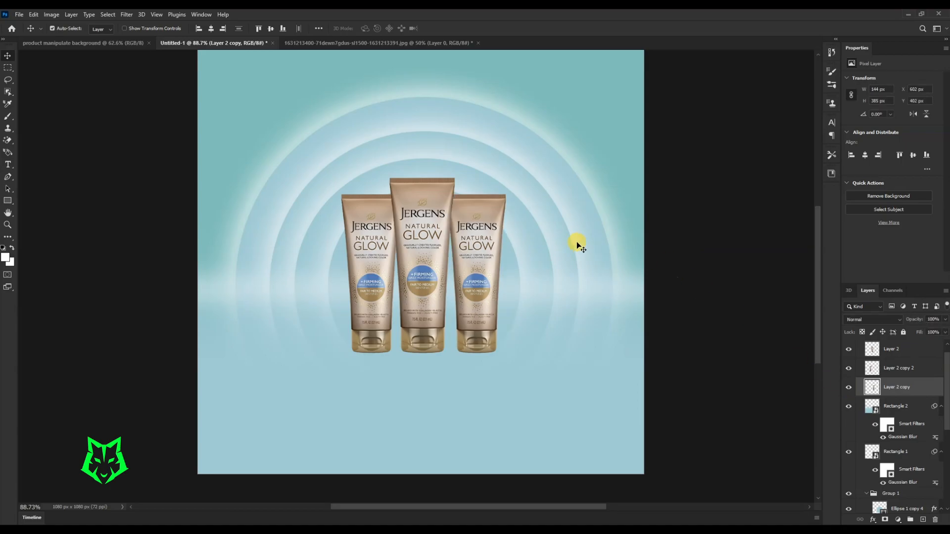
pyautogui.scroll(-2, 577, 245)
pyautogui.moveTo(439, 266); pyautogui.dragTo(441, 276)
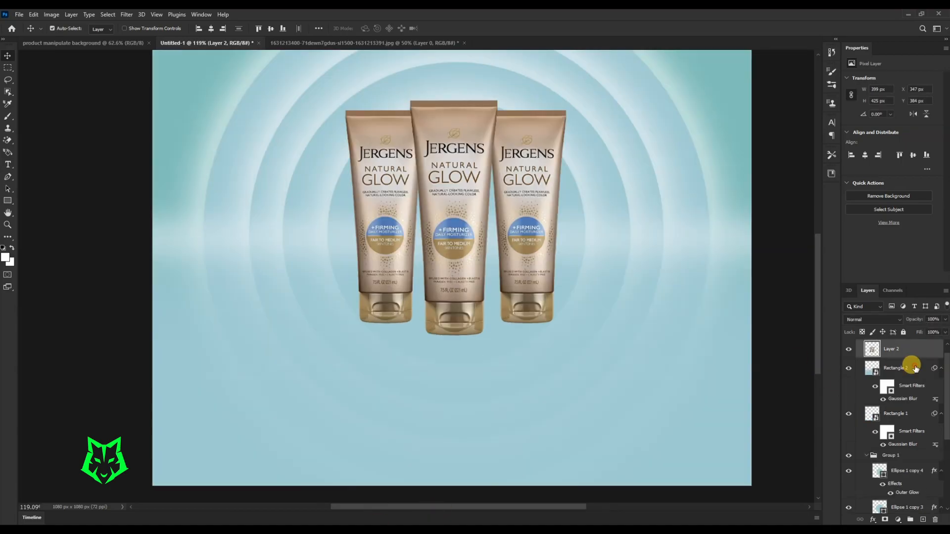
# Step: Paint a soft black spot with a 500 px brush below the middle tube on a new layer above Rectangle 2
pyautogui.click(912, 367)
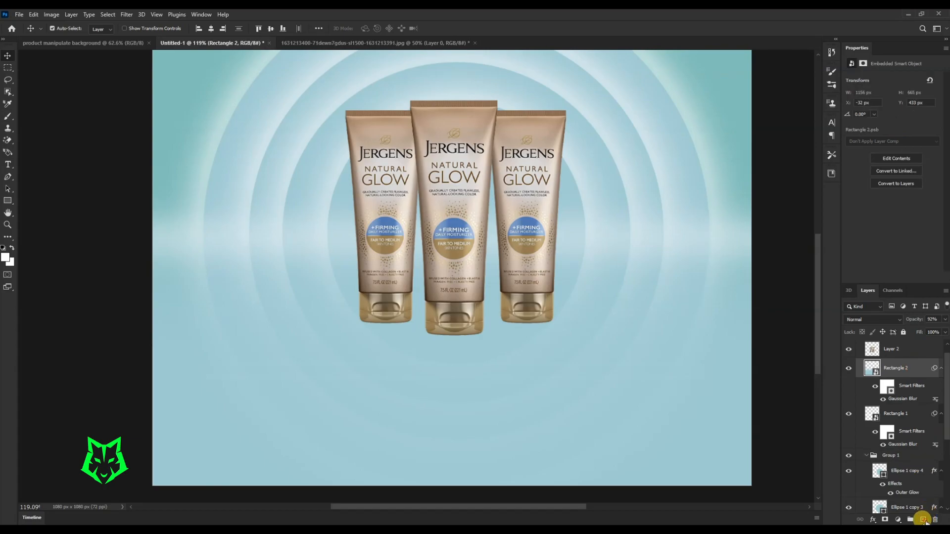
pyautogui.click(922, 519)
pyautogui.click(8, 116)
pyautogui.click(5, 257)
pyautogui.click(697, 266)
pyautogui.click(848, 161)
pyautogui.click(448, 347)
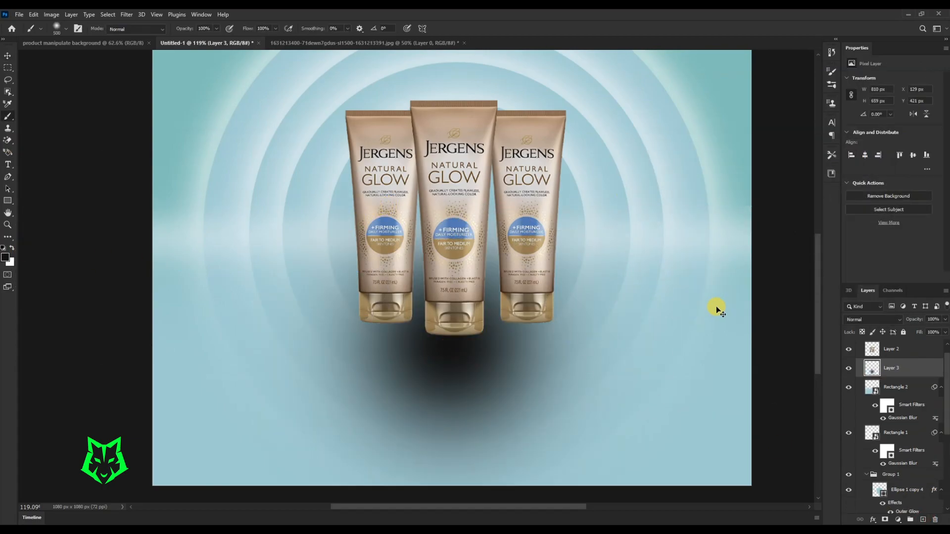
# Step: Squash the black spot into a thin shadow about 161 by 23 px and place it under the middle tube's cap
pyautogui.hotkey('ctrl', 't')
pyautogui.moveTo(447, 123)
pyautogui.mouseDown()
pyautogui.moveTo(478, 433)
pyautogui.moveTo(471, 472)
pyautogui.moveTo(485, 322)
pyautogui.moveTo(509, 329)
pyautogui.mouseUp()
pyautogui.moveTo(662, 323); pyautogui.dragTo(373, 322)
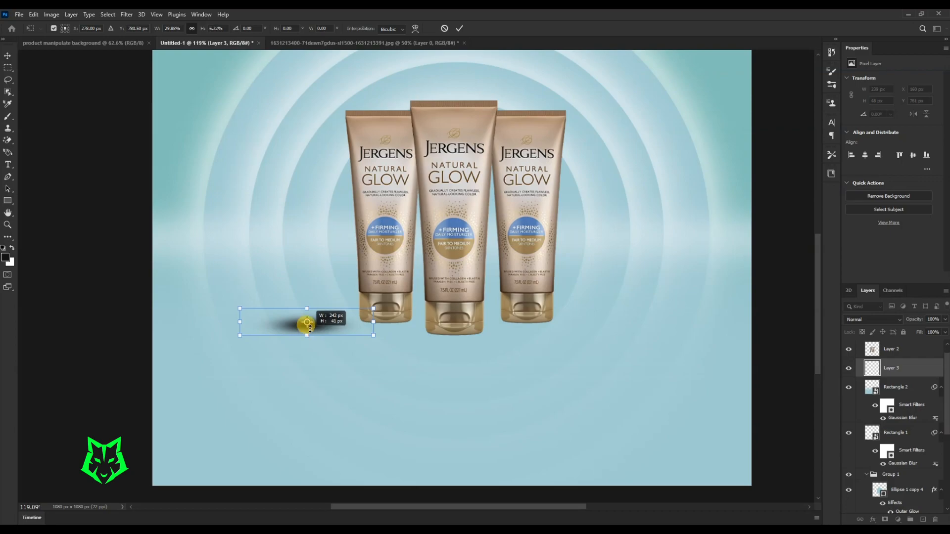
pyautogui.moveTo(309, 327); pyautogui.dragTo(306, 321)
pyautogui.moveTo(373, 315); pyautogui.dragTo(454, 341)
pyautogui.press('Return')
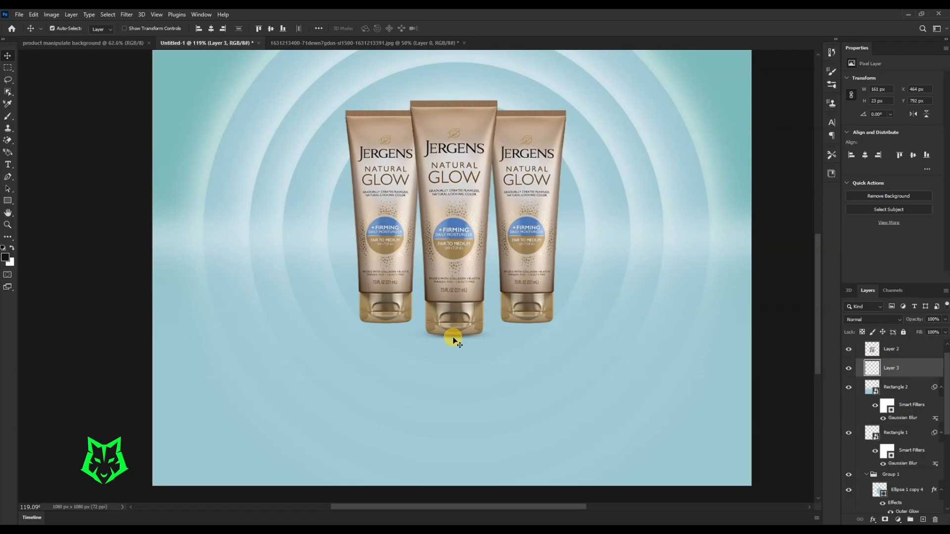
# Step: Duplicate the shadow and place the copy under the right tube's cap
pyautogui.hotkey('ctrl', 'j')
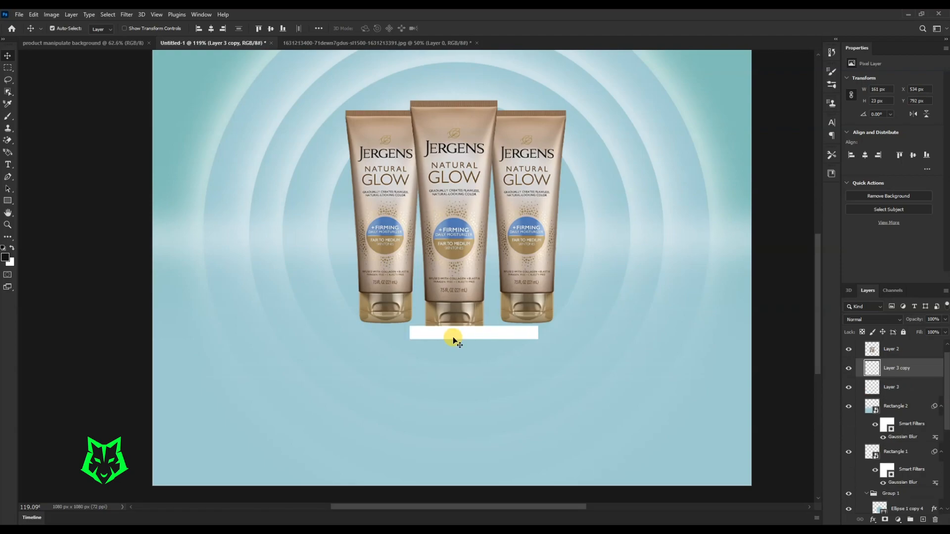
pyautogui.click(847, 368)
pyautogui.moveTo(512, 335); pyautogui.dragTo(531, 326)
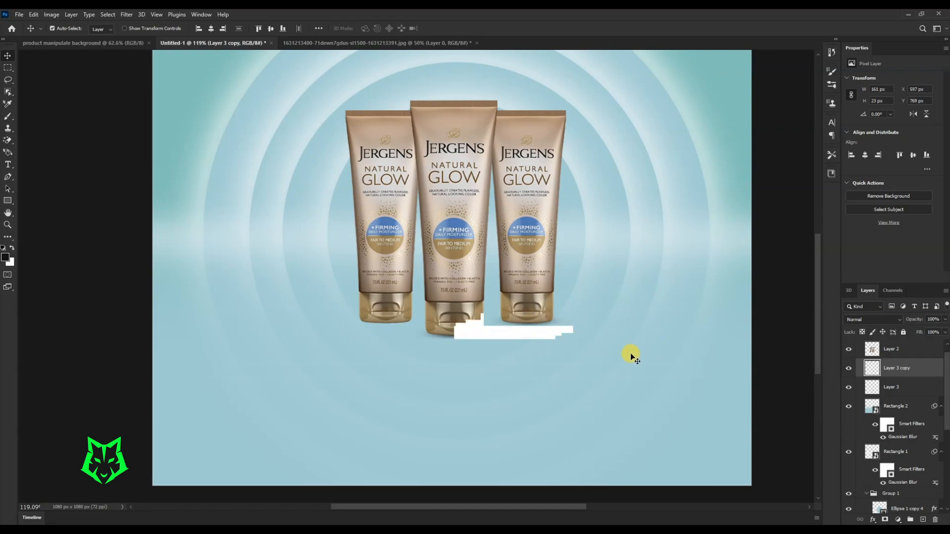
pyautogui.click(849, 369)
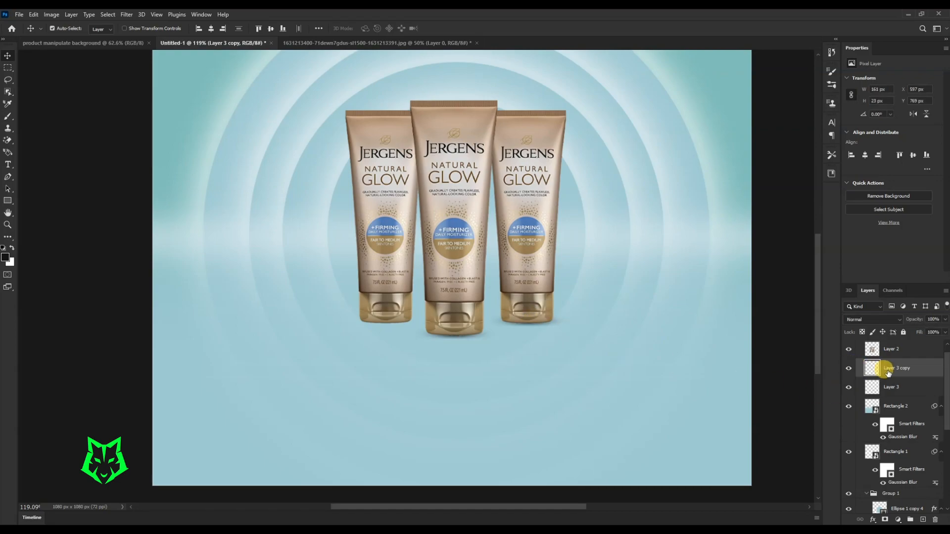
# Step: Duplicate the right tube's shadow and position the copy under the left tube's cap
pyautogui.hotkey('ctrl', 'j')
pyautogui.hotkey('ctrl', 't')
pyautogui.hotkey('shift', 'Left')
pyautogui.moveTo(471, 320); pyautogui.dragTo(379, 323)
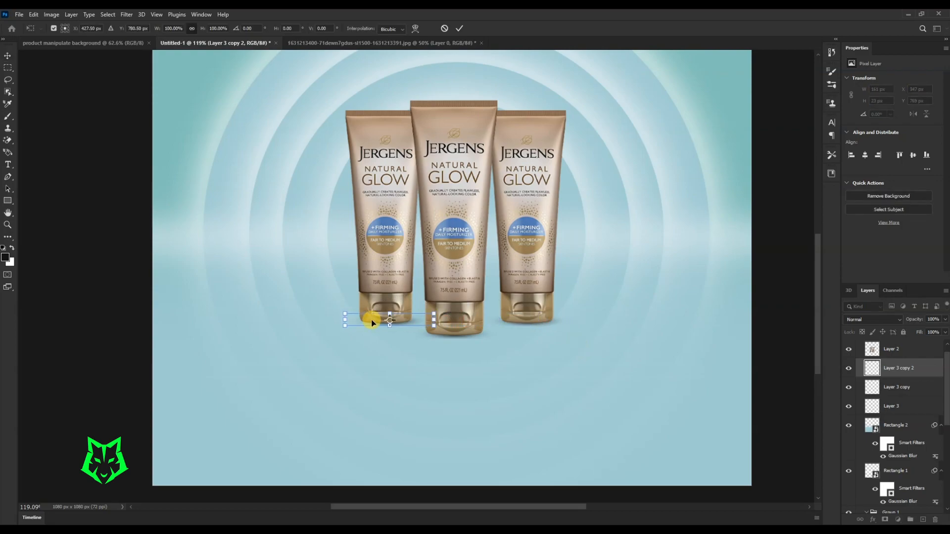
pyautogui.press('Return')
# Step: Duplicate the merged tubes layer and place the copy below the three shadow layers
pyautogui.scroll(-6, 371, 331)
pyautogui.scroll(3, 353, 325)
pyautogui.click(908, 350)
pyautogui.hotkey('ctrl', 'j')
pyautogui.moveTo(908, 349); pyautogui.dragTo(909, 431)
# Step: Flip the tubes copy to -100% width and height and align it cap to cap beneath the upright tubes as a reflection
pyautogui.hotkey('ctrl', 't')
pyautogui.moveTo(547, 152); pyautogui.dragTo(334, 371)
pyautogui.hotkey('shift', 'Down')
pyautogui.hotkey('shift', 'Down')
pyautogui.hotkey('shift', 'Down')
pyautogui.moveTo(472, 330); pyautogui.dragTo(458, 376)
pyautogui.hotkey('shift', 'Up')
pyautogui.hotkey('shift', 'Up')
pyautogui.hotkey('shift', 'Up')
pyautogui.hotkey('shift', 'Down')
pyautogui.hotkey('shift', 'Down')
pyautogui.hotkey('shift', 'Down')
pyautogui.hotkey('shift', 'Down')
pyautogui.hotkey('shift', 'Down')
pyautogui.hotkey('shift', 'Down')
pyautogui.press('Down')
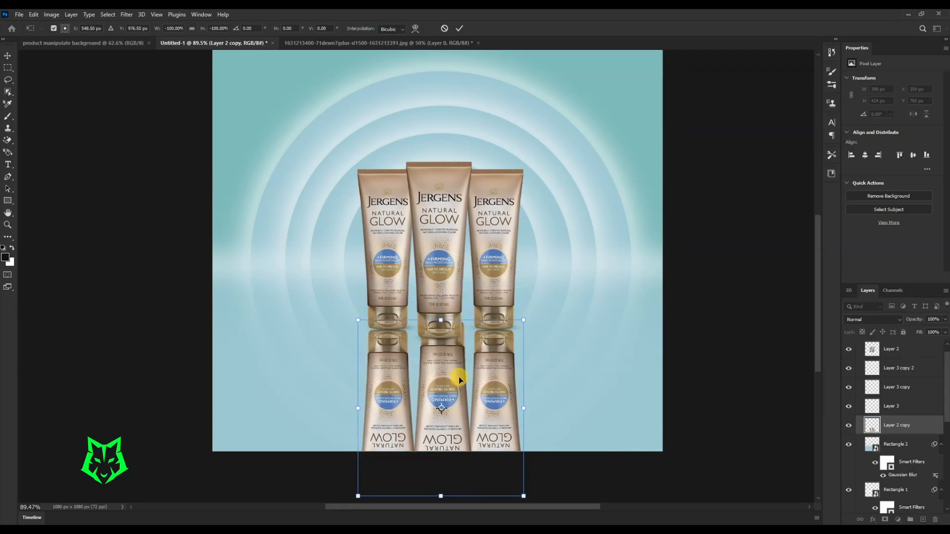
pyautogui.hotkey('shift', 'Left')
pyautogui.hotkey('shift', 'Right')
pyautogui.press('Left')
pyautogui.press('Left')
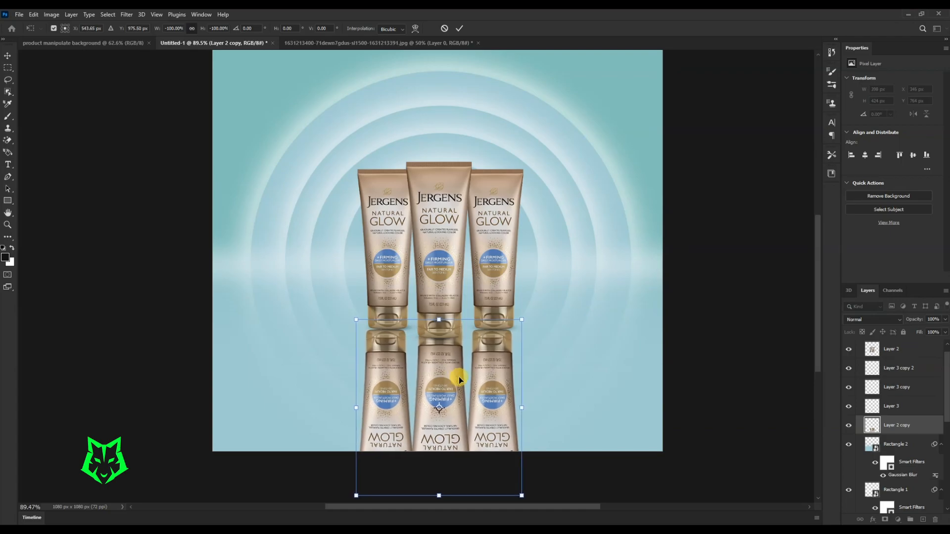
pyautogui.press('Return')
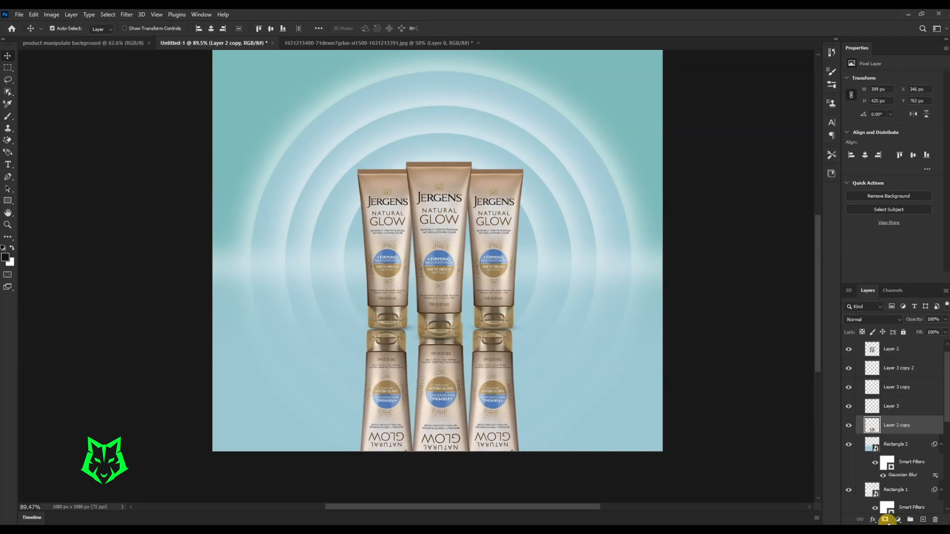
# Step: Hide the reflection with a black layer mask and reveal only its part near the caps with a short vertical white-to-transparent gradient
pyautogui.keyDown('alt'); pyautogui.click(885, 519); pyautogui.keyUp('alt')
pyautogui.press('g')
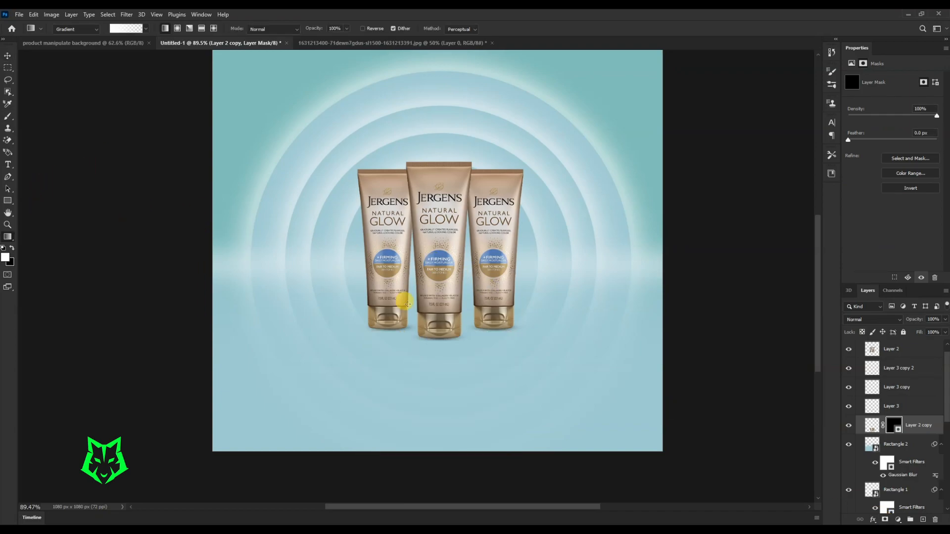
pyautogui.moveTo(433, 325); pyautogui.dragTo(434, 364)
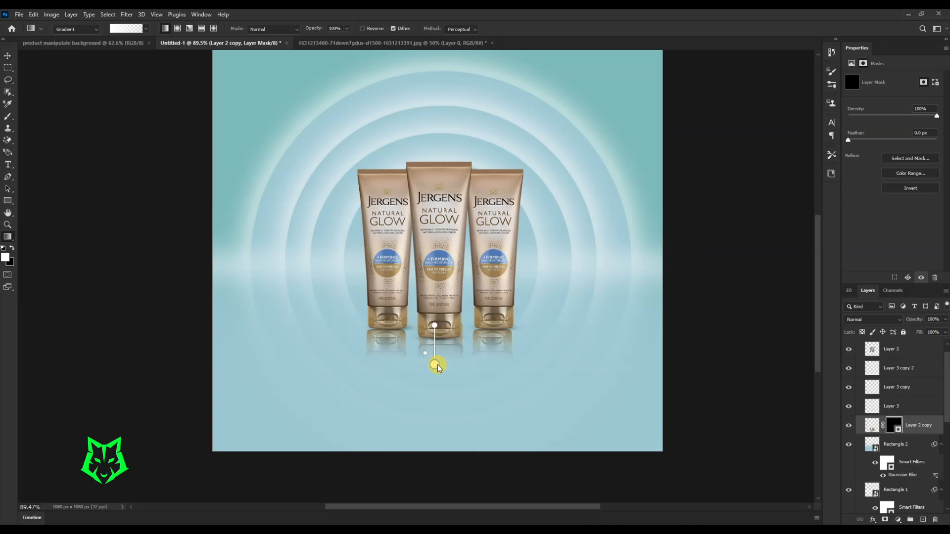
pyautogui.moveTo(436, 366); pyautogui.dragTo(437, 366)
# Step: Lower the reflection layer's opacity to 35%
pyautogui.scroll(-3, 435, 365)
pyautogui.press('v')
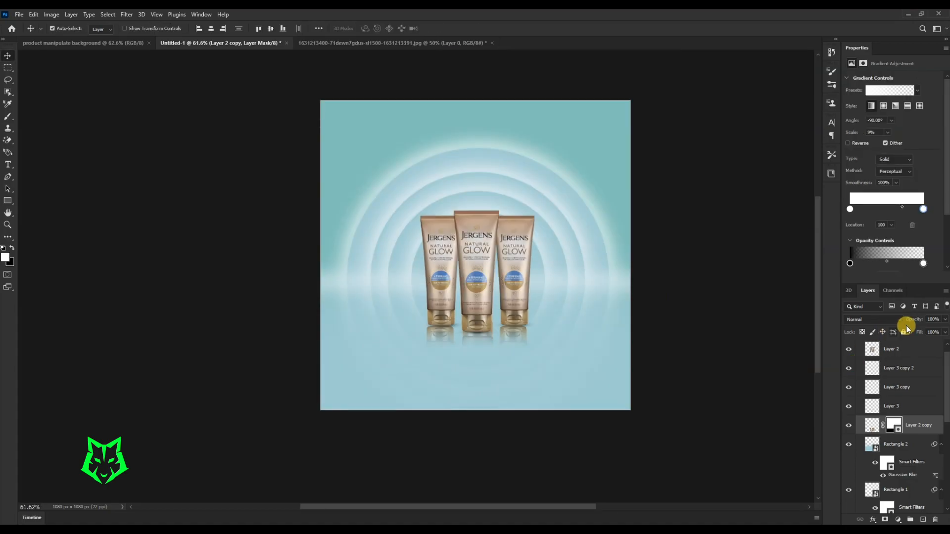
pyautogui.moveTo(932, 331); pyautogui.dragTo(927, 333)
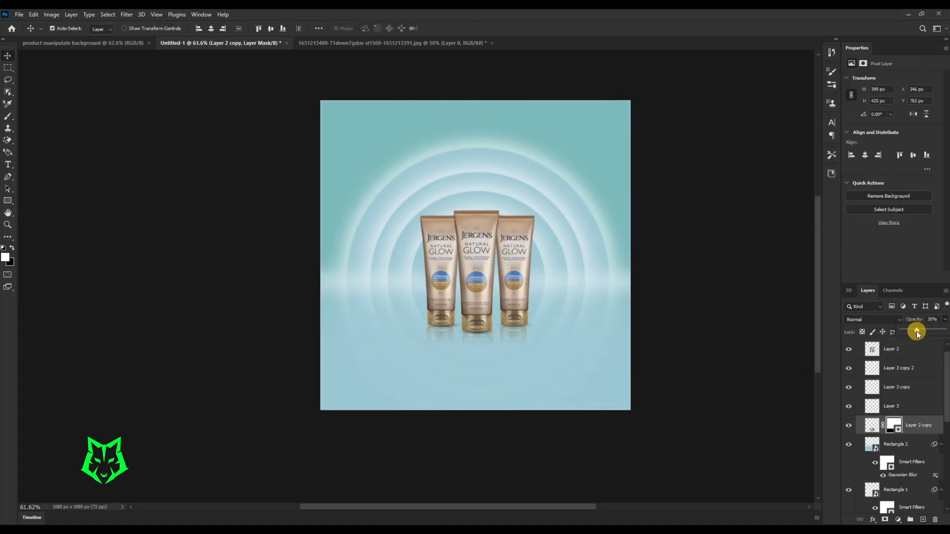
pyautogui.click(689, 325)
# Step: Scatter #fffce8 particles over the whole canvas on a new top layer using a 600 px splatter brush
pyautogui.scroll(3, 490, 301)
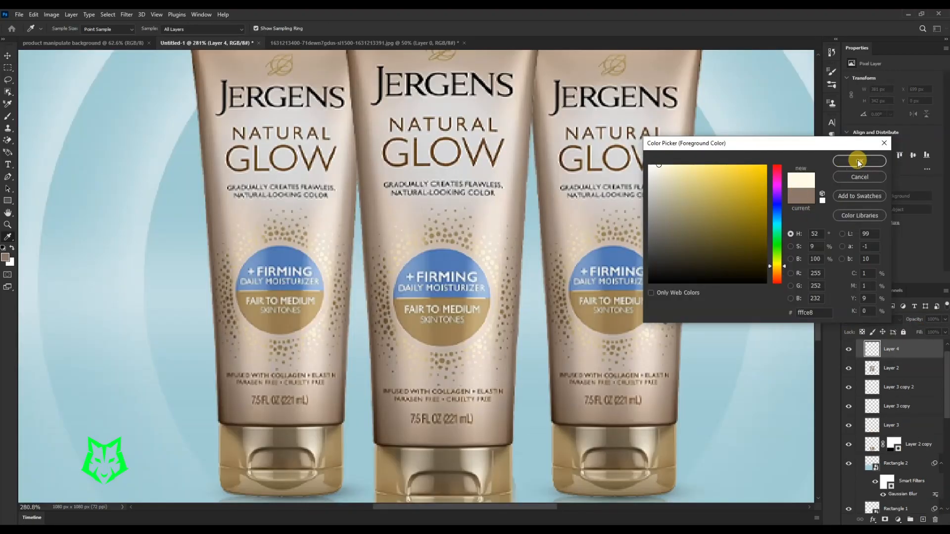
pyautogui.click(858, 161)
pyautogui.press('b')
pyautogui.scroll(-6, 197, 116)
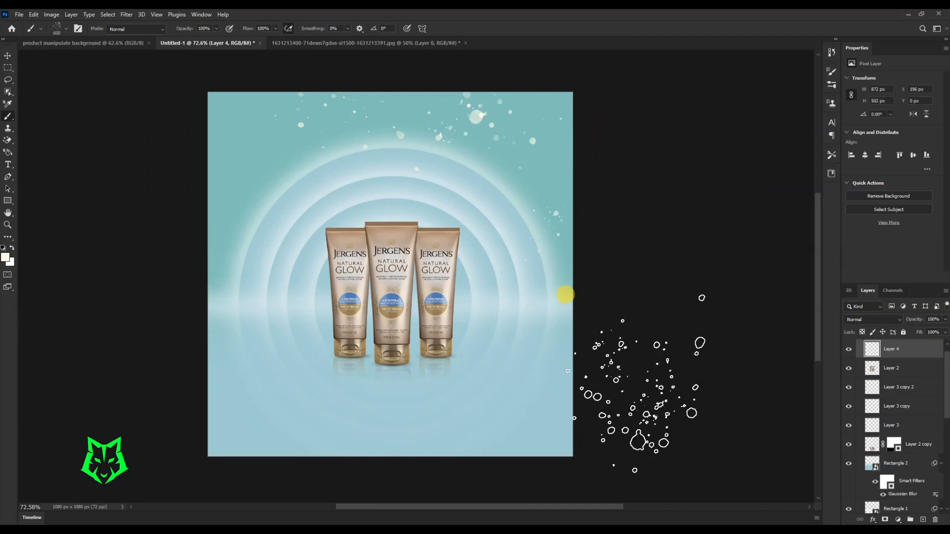
pyautogui.moveTo(553, 393); pyautogui.dragTo(346, 331)
pyautogui.moveTo(262, 396); pyautogui.dragTo(211, 209)
pyautogui.click(257, 148)
pyautogui.click(300, 448)
pyautogui.click(538, 256)
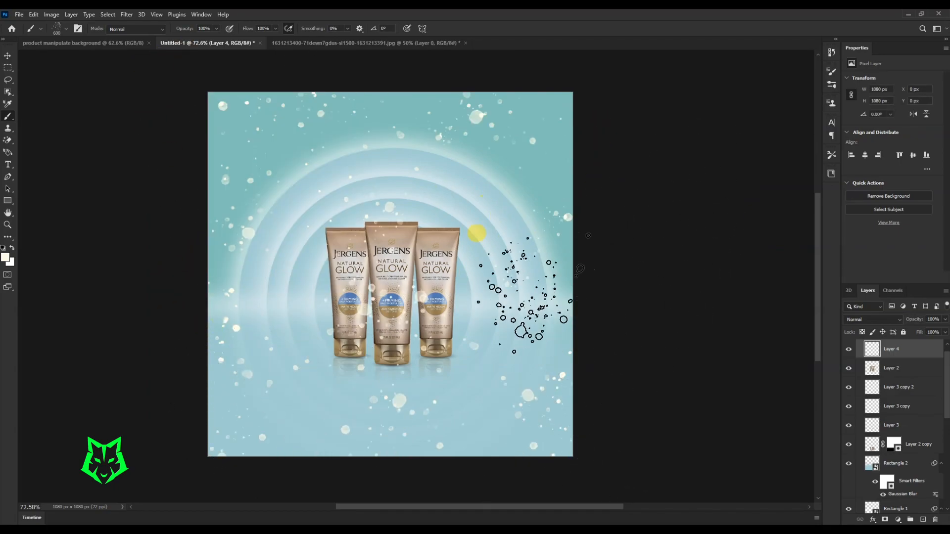
# Step: Erase the particles covering the tubes with a soft eraser of about 800 px
pyautogui.press('e')
pyautogui.press(']')
pyautogui.press(']')
pyautogui.press(']')
pyautogui.press(']')
pyautogui.press(']')
pyautogui.press(']')
pyautogui.press(']')
pyautogui.press(']')
pyautogui.press(']')
pyautogui.press(']')
pyautogui.press(']')
pyautogui.press(']')
pyautogui.press(']')
pyautogui.press(']')
pyautogui.press(']')
pyautogui.press(']')
pyautogui.press(']')
pyautogui.press(']')
pyautogui.press(']')
pyautogui.press(']')
pyautogui.click(393, 297)
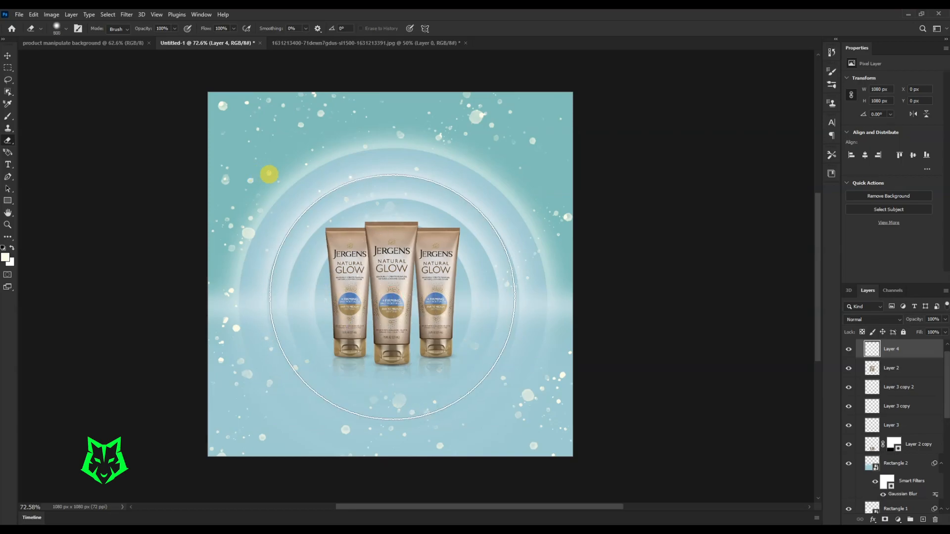
# Step: Scale the grouped tubes, shadows and reflection up to 105.58% and move them slightly down
pyautogui.scroll(-2, 698, 221)
pyautogui.press('v')
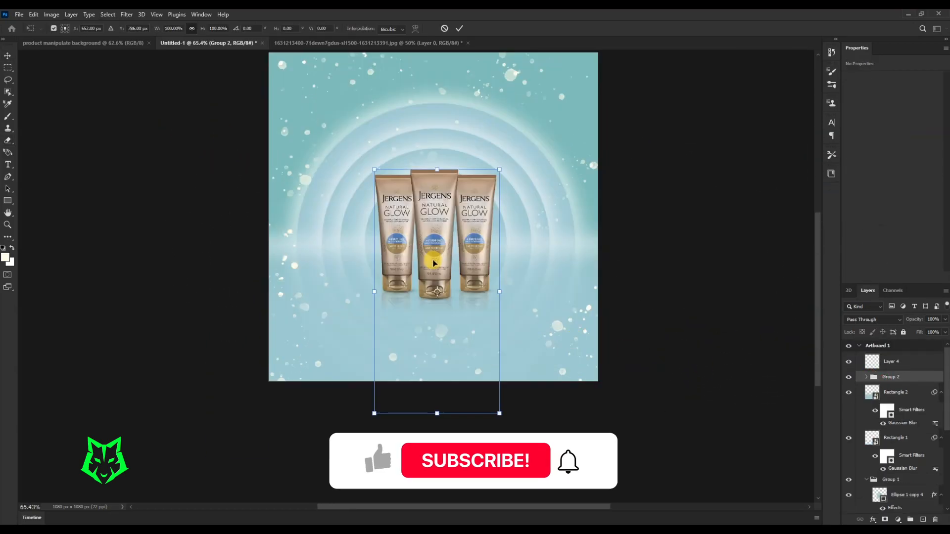
pyautogui.moveTo(499, 292)
pyautogui.mouseDown()
pyautogui.moveTo(527, 290)
pyautogui.moveTo(495, 291)
pyautogui.mouseUp()
pyautogui.moveTo(482, 250); pyautogui.dragTo(480, 259)
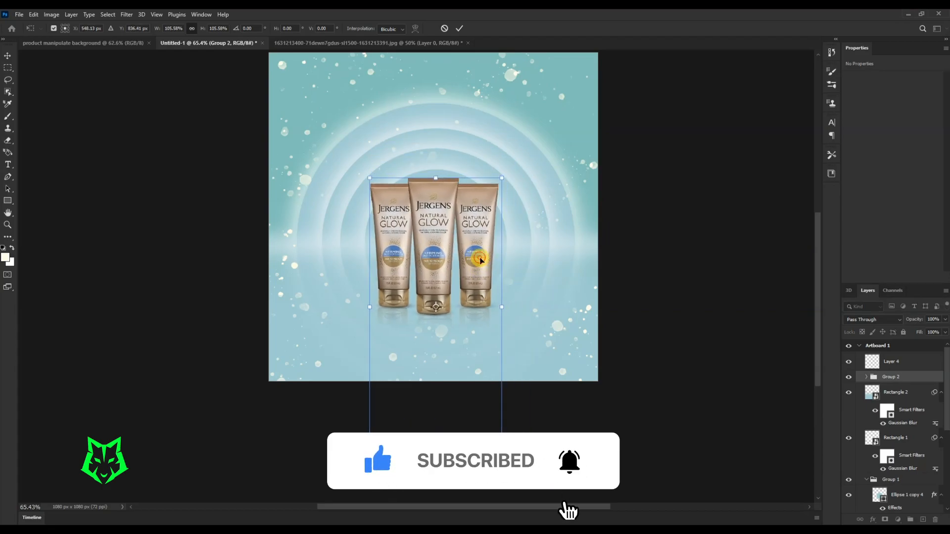
# Step: Move the concentric rings up behind the tubes, hiding the particles layer during the adjustment and showing it again
pyautogui.click(848, 362)
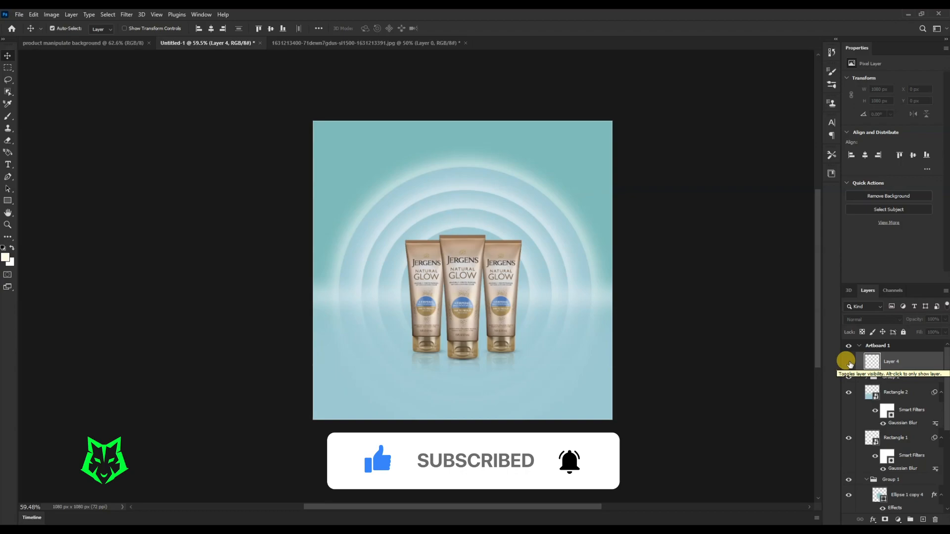
pyautogui.click(468, 233)
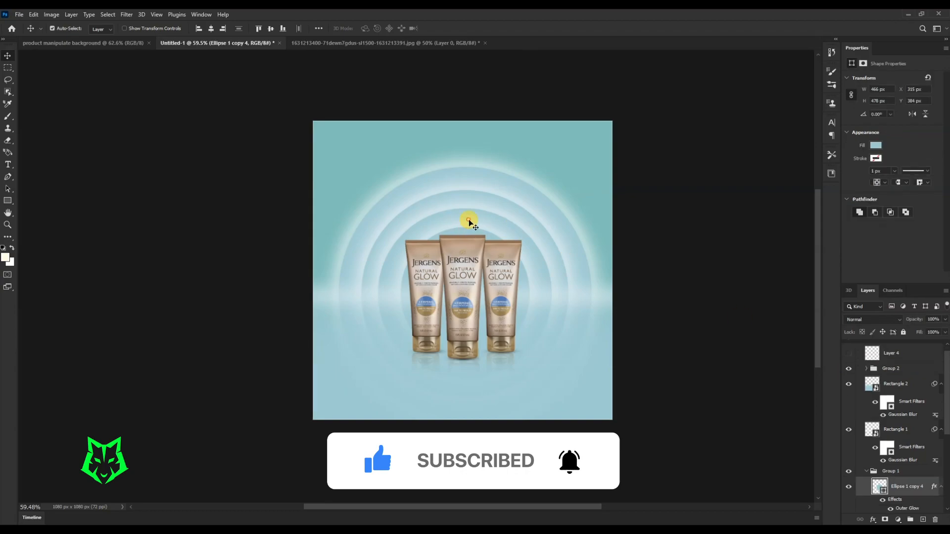
pyautogui.hotkey('shift', 'Up')
pyautogui.hotkey('shift', 'Up')
pyautogui.hotkey('shift', 'Up')
pyautogui.hotkey('shift', 'Up')
pyautogui.hotkey('shift', 'Up')
pyautogui.hotkey('shift', 'Up')
pyautogui.hotkey('shift', 'Up')
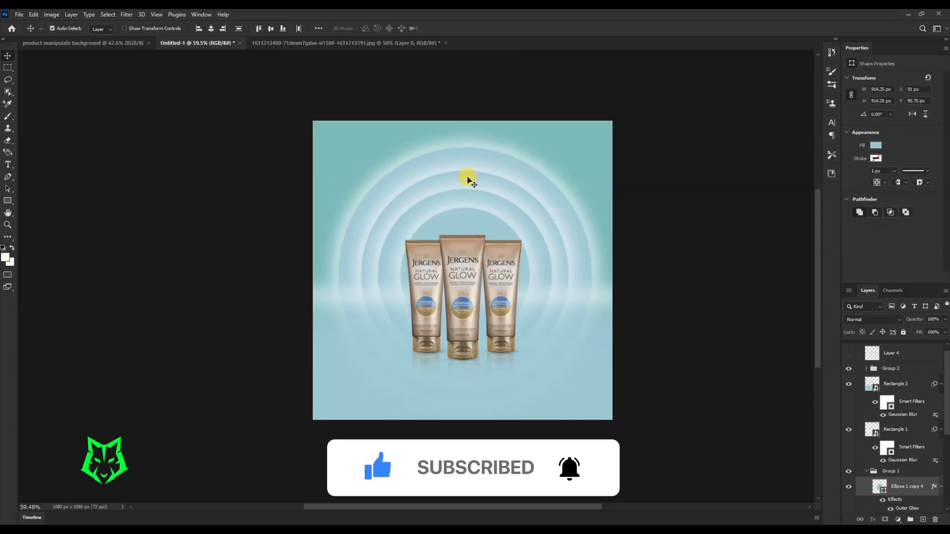
pyautogui.click(636, 233)
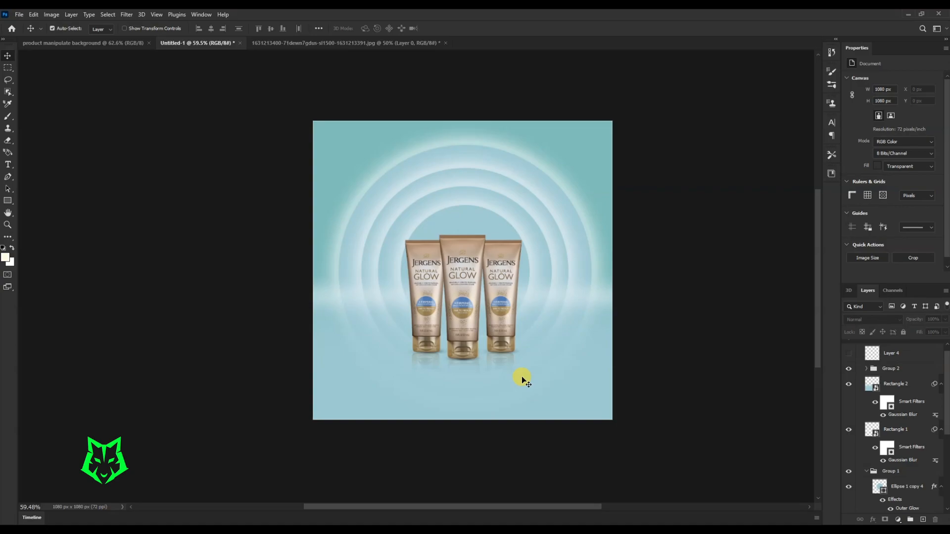
pyautogui.click(848, 353)
pyautogui.click(848, 353)
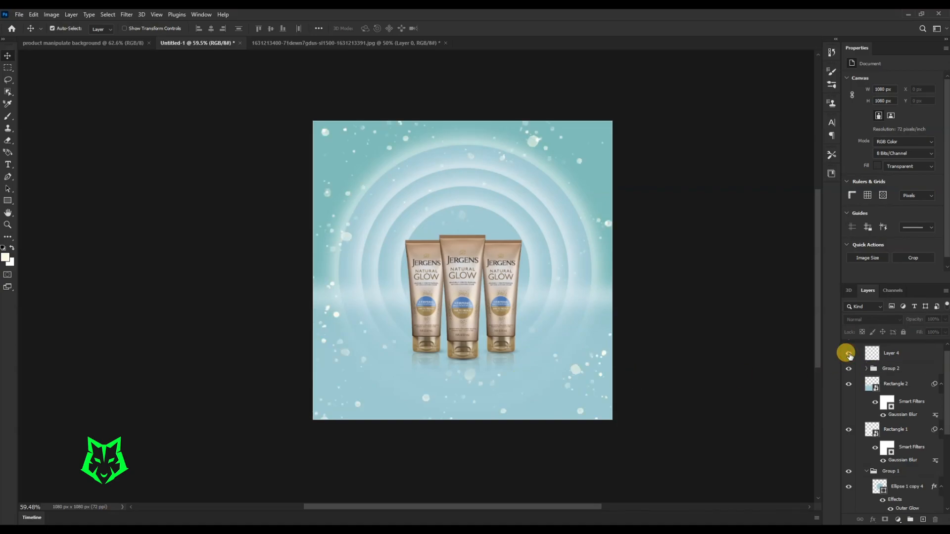
# Step: Add a Hue/Saturation adjustment above the particles layer with Hue +10 and Saturation +37
pyautogui.click(888, 353)
pyautogui.click(897, 520)
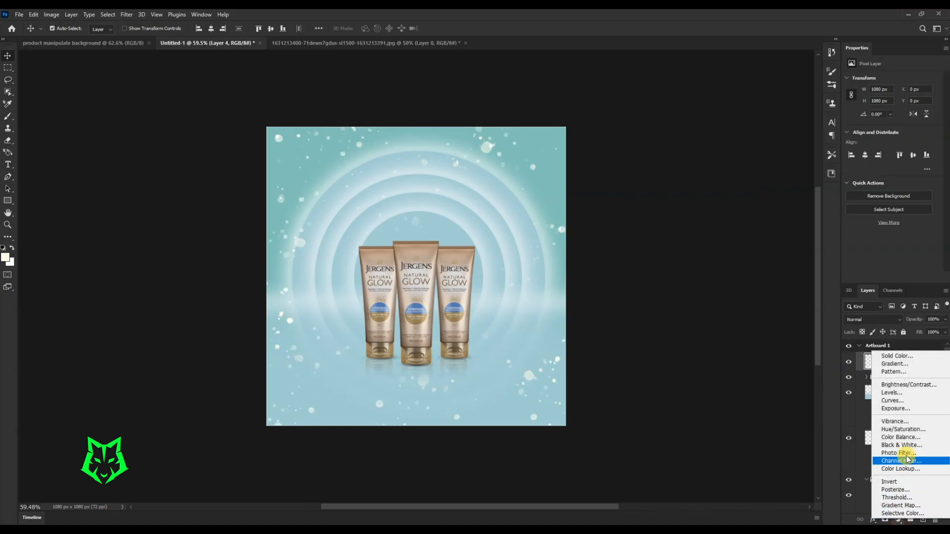
pyautogui.click(902, 429)
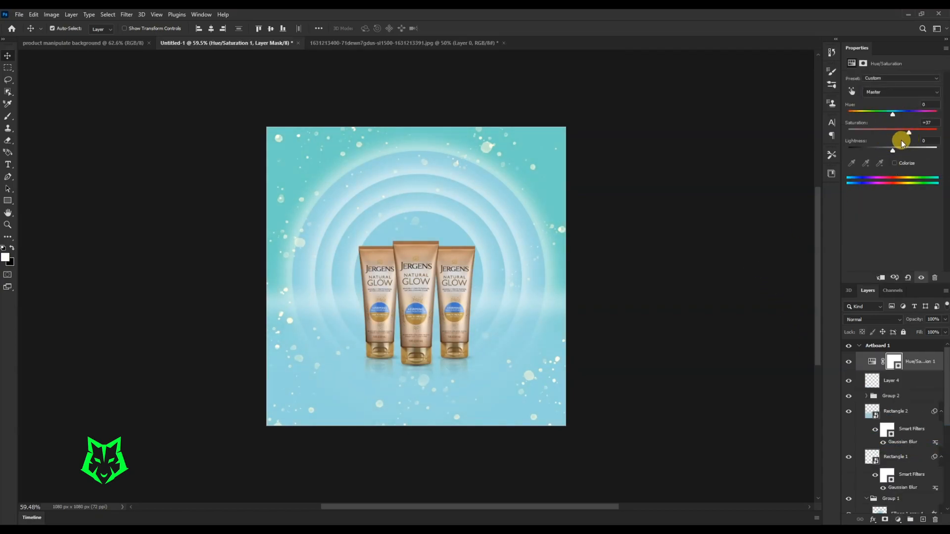
pyautogui.moveTo(896, 114)
pyautogui.mouseDown()
pyautogui.moveTo(910, 115)
pyautogui.moveTo(899, 117)
pyautogui.mouseUp()
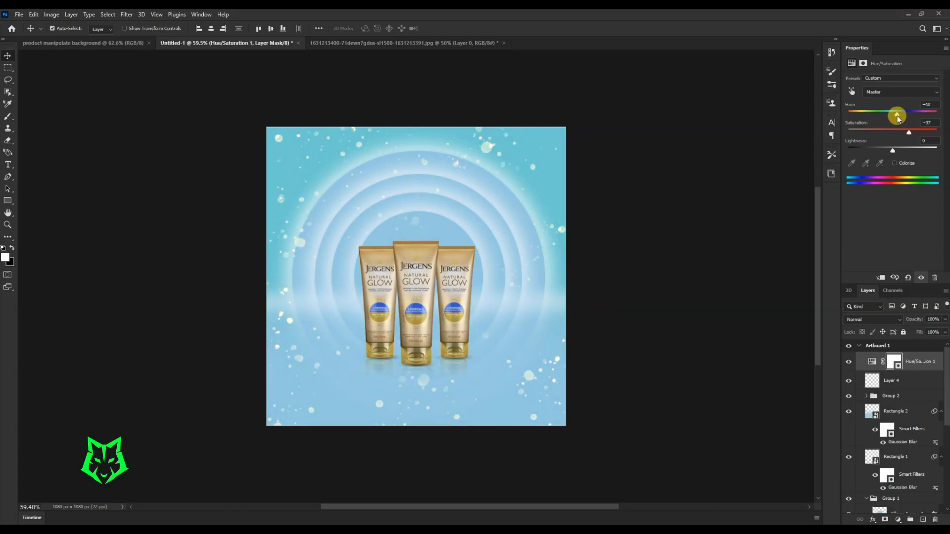